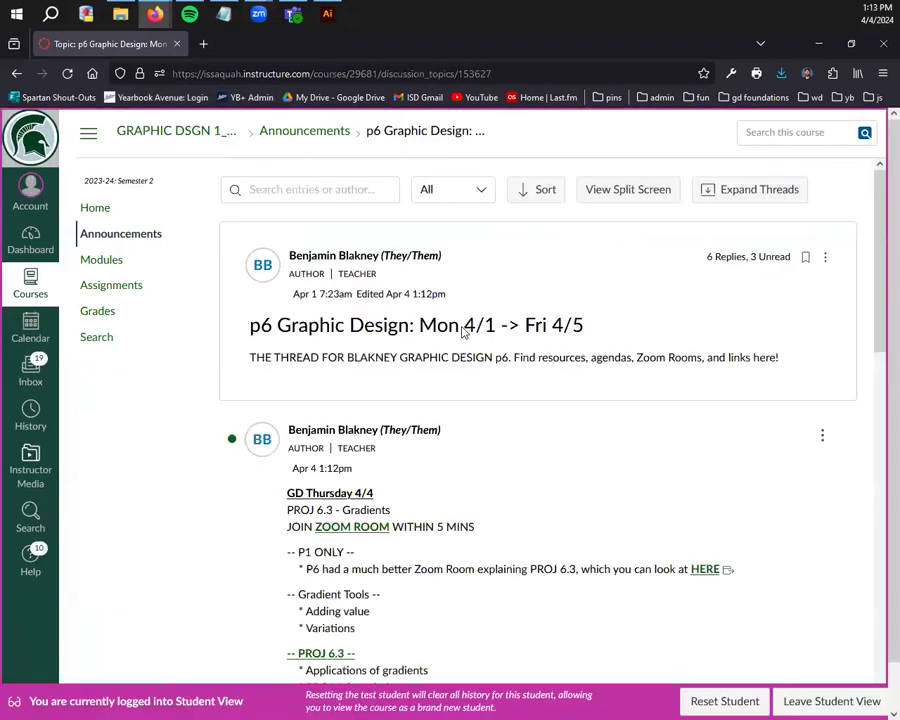
# Highlight the P1 ONLY note, Gradient Tools heading and agenda items on the announcement page
pyautogui.scroll(-5, 463, 332)
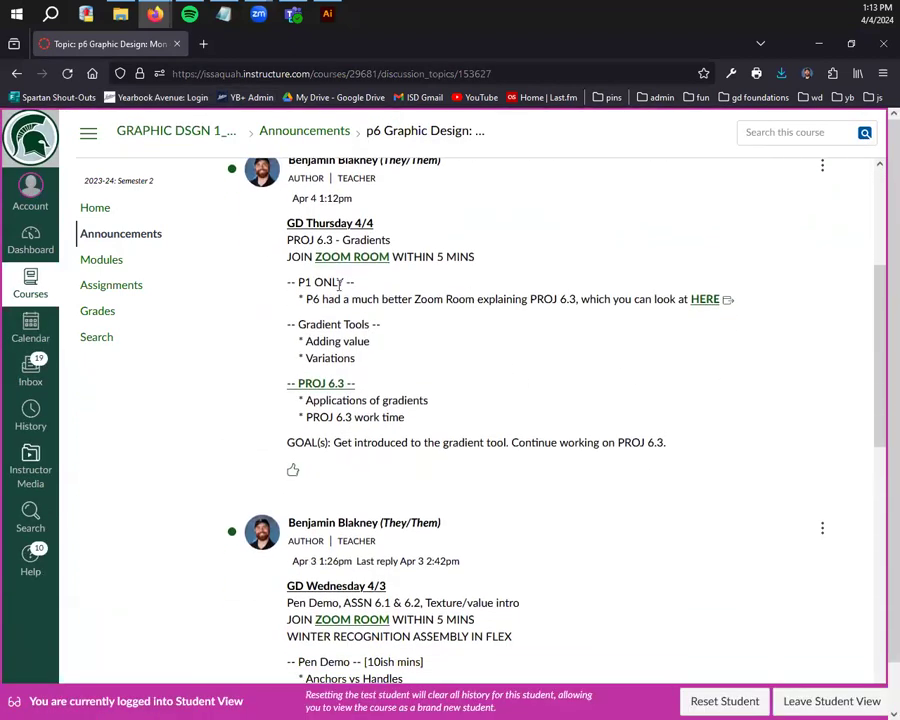
pyautogui.moveTo(360, 290); pyautogui.dragTo(231, 287)
pyautogui.click(276, 358)
pyautogui.moveTo(380, 323); pyautogui.dragTo(242, 328)
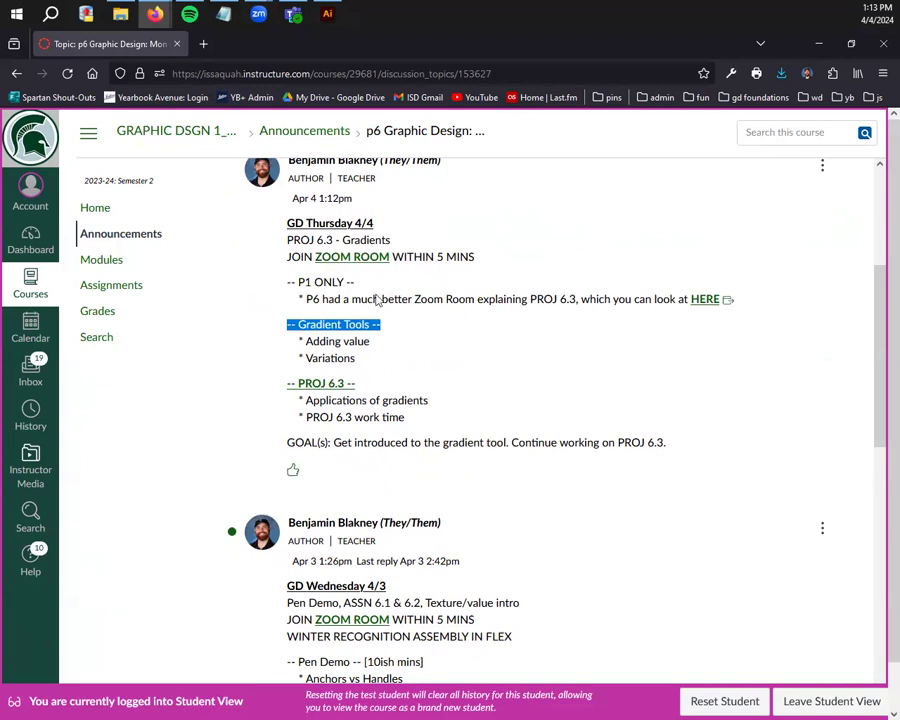
pyautogui.click(273, 362)
pyautogui.moveTo(263, 333); pyautogui.dragTo(427, 342)
pyautogui.click(430, 346)
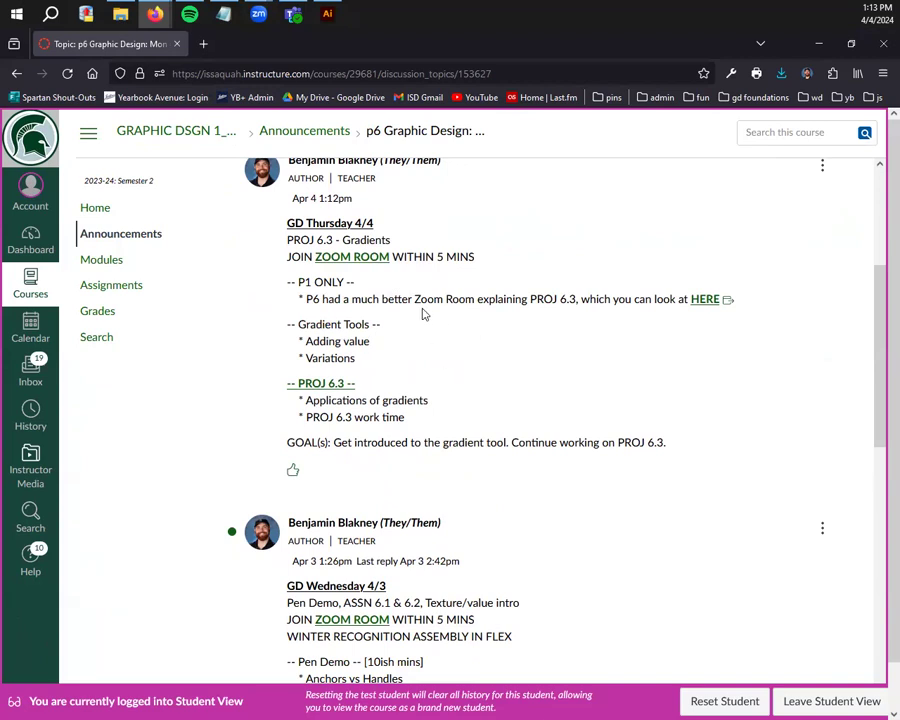
pyautogui.moveTo(380, 344); pyautogui.dragTo(292, 344)
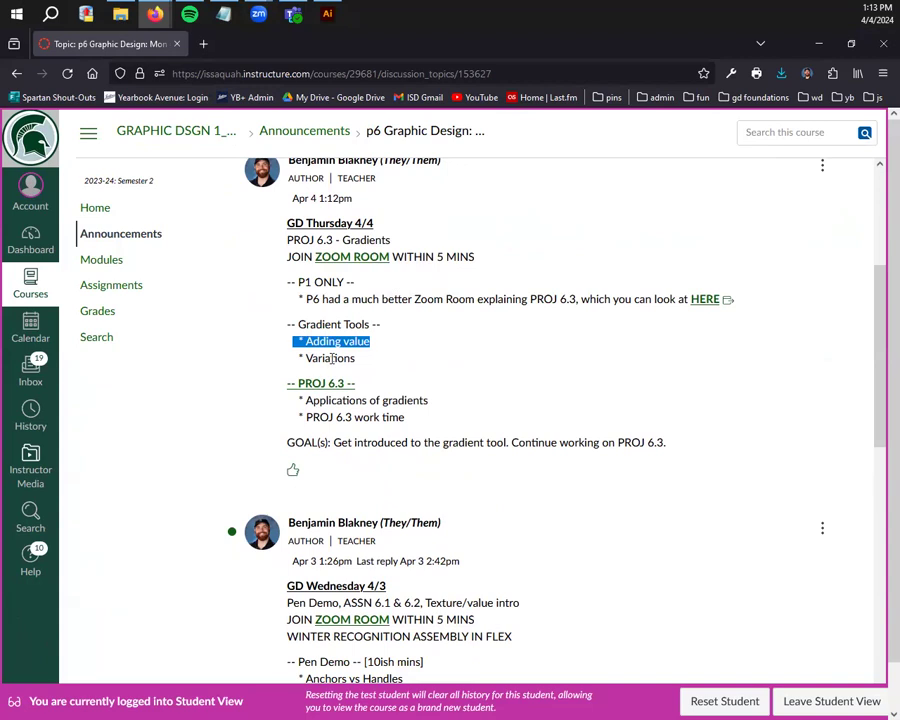
pyautogui.hotkey('alt', 'Tab')
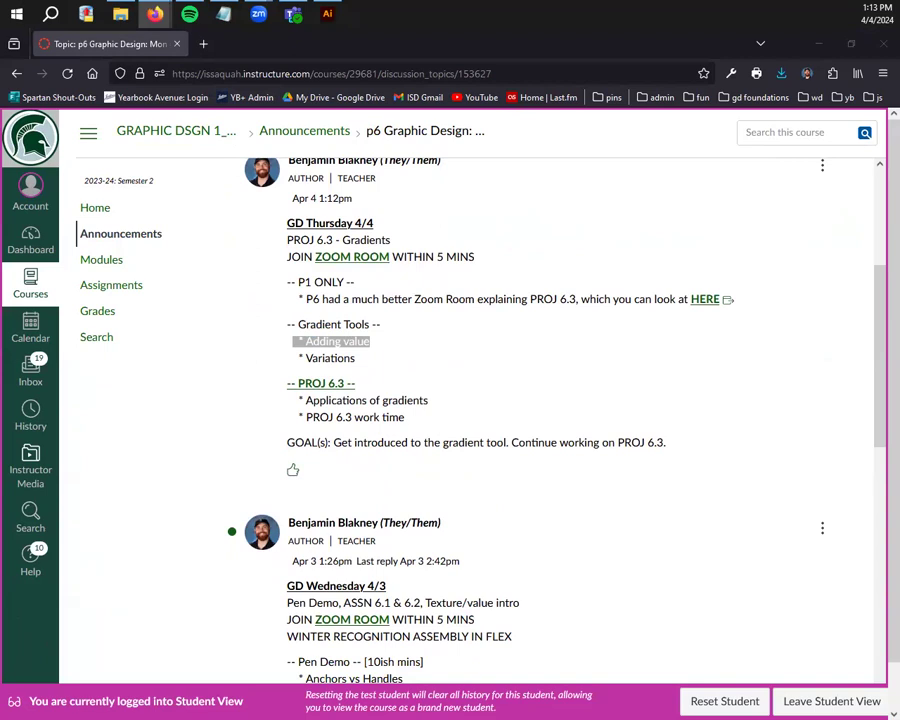
pyautogui.click(343, 341)
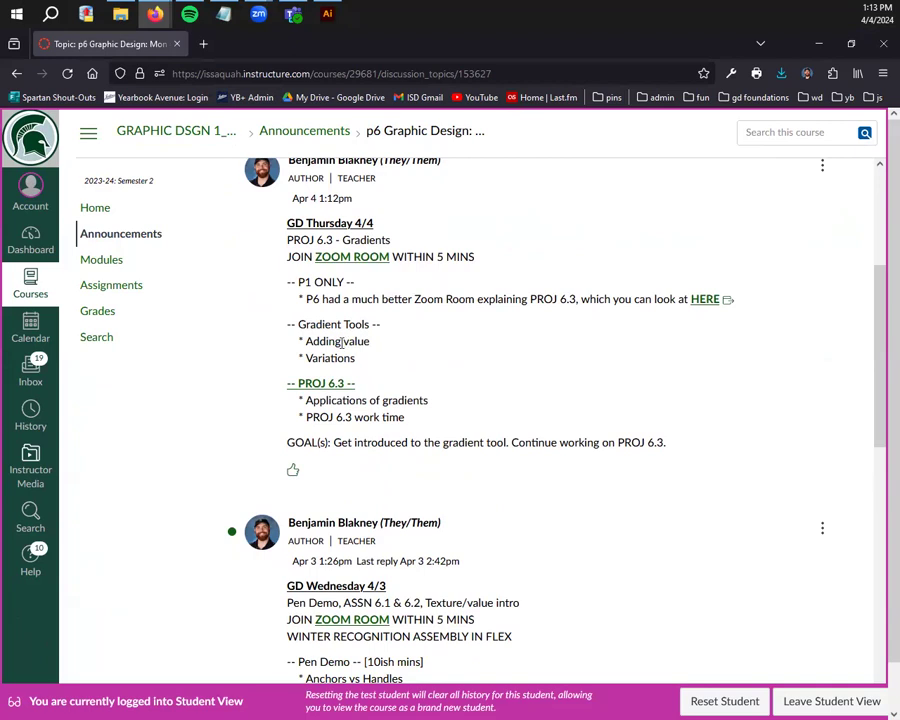
pyautogui.moveTo(372, 366); pyautogui.dragTo(297, 362)
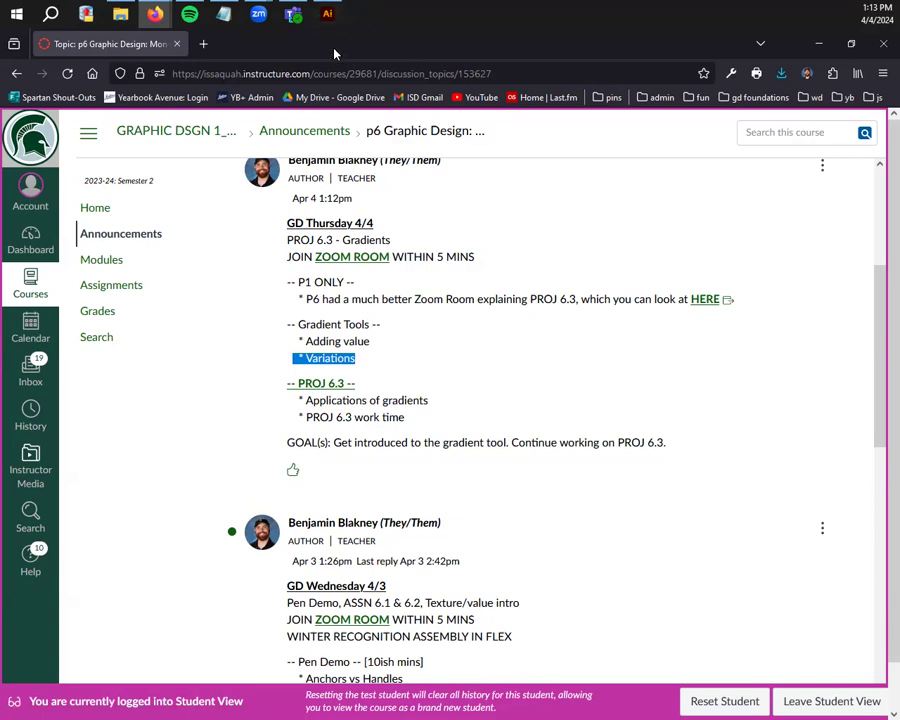
# Bring the Illustrator document forward and pan to empty canvas space
pyautogui.click(322, 14)
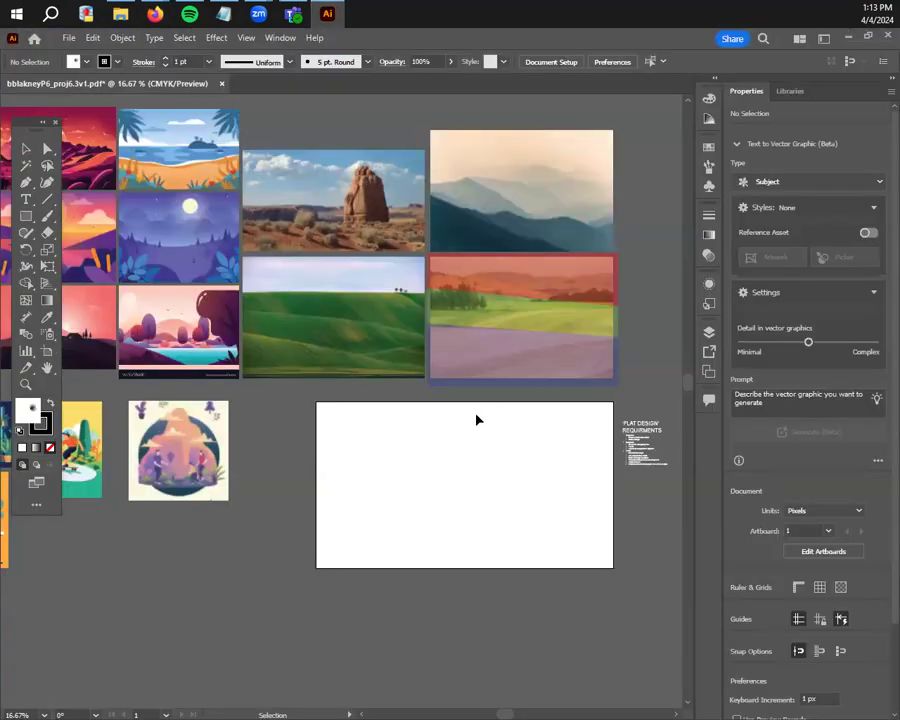
pyautogui.scroll(2, 454, 565)
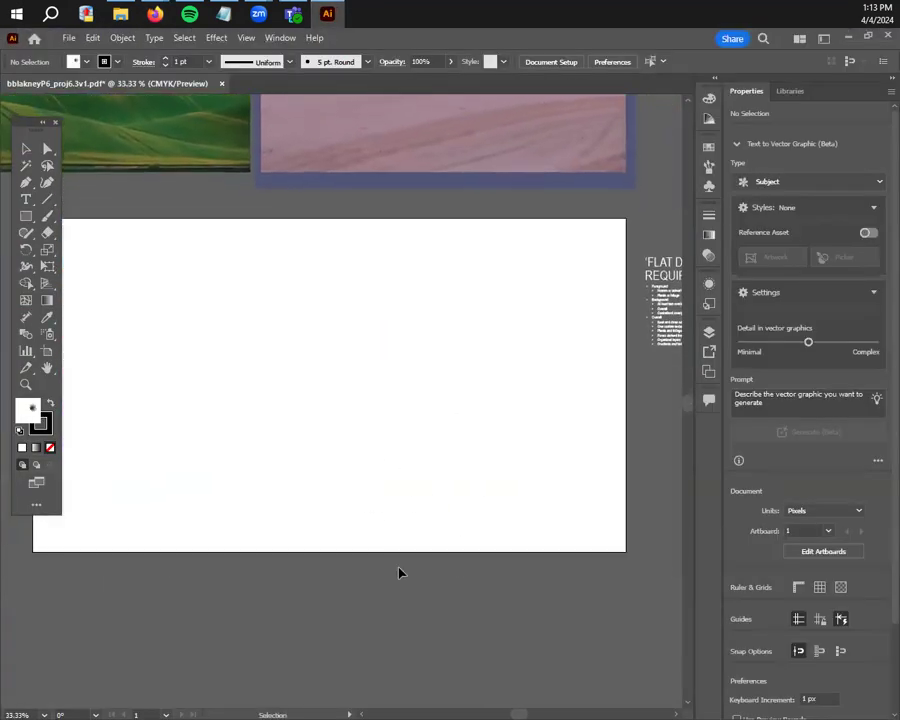
pyautogui.moveTo(388, 577); pyautogui.dragTo(420, 175)
pyautogui.moveTo(400, 434); pyautogui.dragTo(397, 336)
pyautogui.press('v')
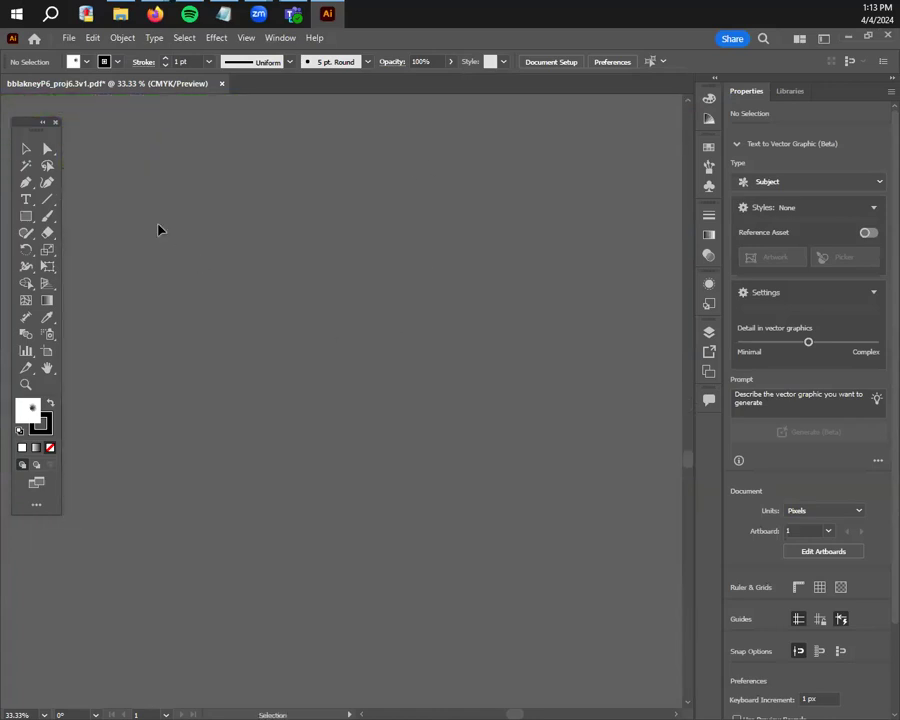
# Draw a square, a circle to its right and a star below them
pyautogui.click(26, 216)
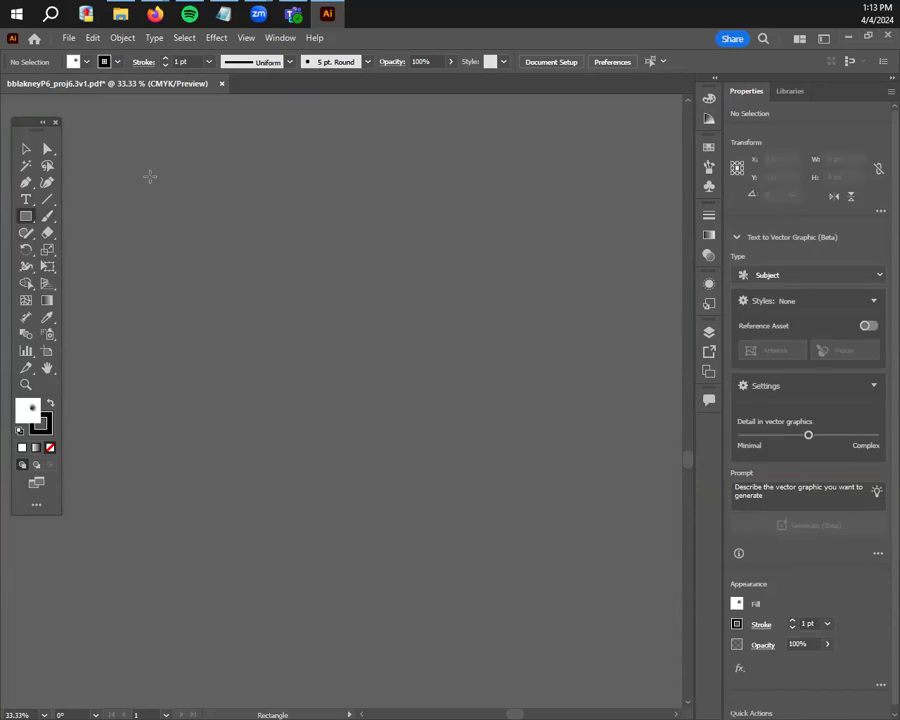
pyautogui.moveTo(150, 174); pyautogui.dragTo(366, 388)
pyautogui.click(26, 218)
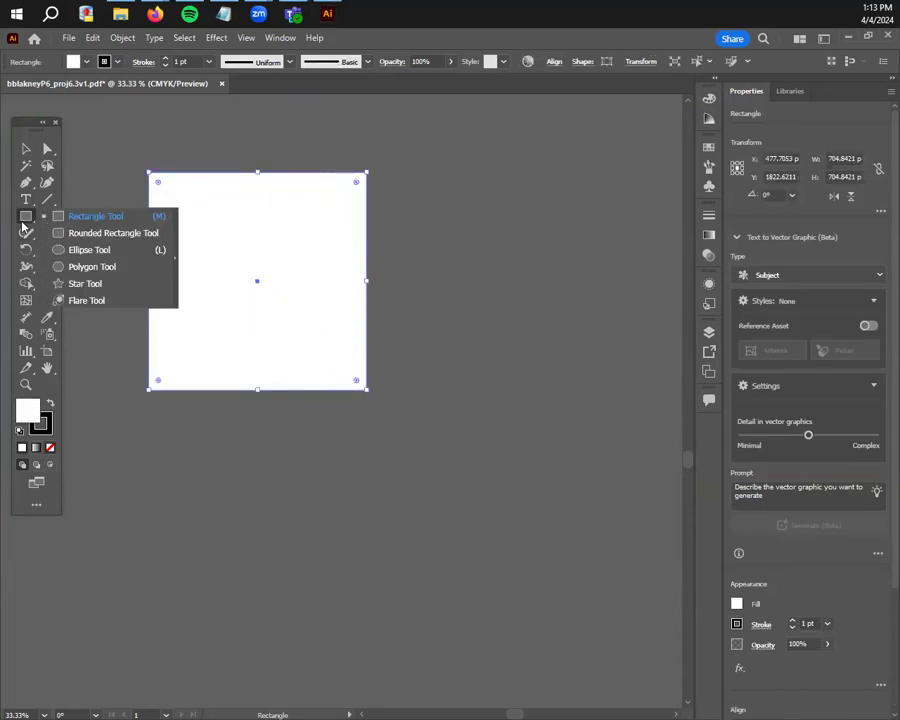
pyautogui.click(88, 250)
pyautogui.moveTo(483, 195); pyautogui.dragTo(690, 423)
pyautogui.click(30, 218)
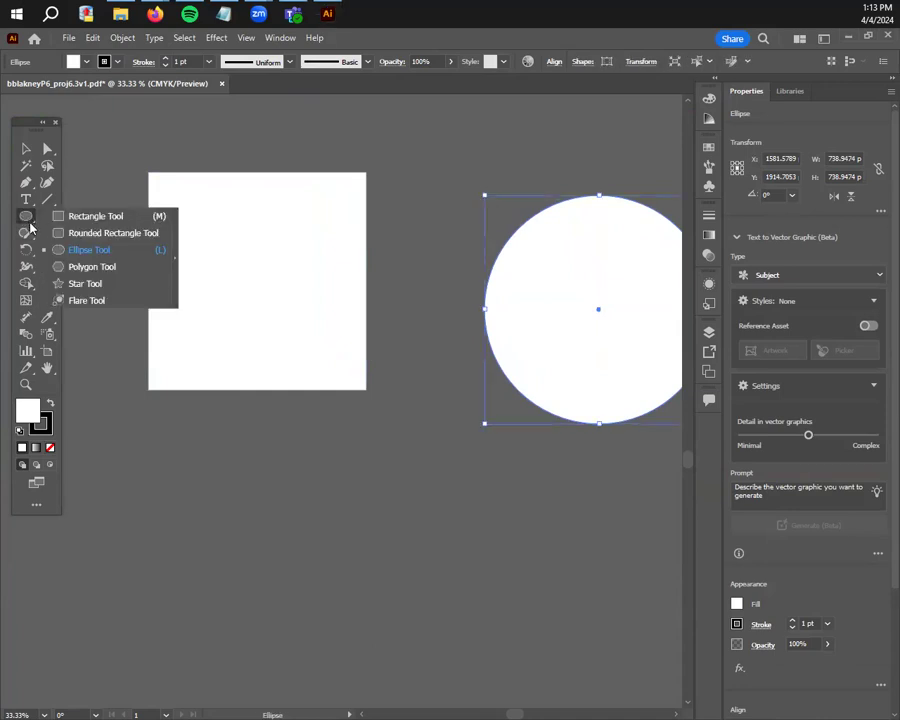
pyautogui.click(88, 283)
pyautogui.moveTo(217, 487); pyautogui.dragTo(305, 508)
# Shrink the star and rearrange the square, circle and star into a tidy layout
pyautogui.press('v')
pyautogui.moveTo(251, 465); pyautogui.dragTo(398, 553)
pyautogui.moveTo(567, 341); pyautogui.dragTo(412, 484)
pyautogui.moveTo(295, 569); pyautogui.dragTo(404, 502)
pyautogui.moveTo(269, 325); pyautogui.dragTo(217, 281)
pyautogui.moveTo(365, 560); pyautogui.dragTo(321, 532)
pyautogui.moveTo(528, 341); pyautogui.dragTo(418, 321)
pyautogui.click(174, 462)
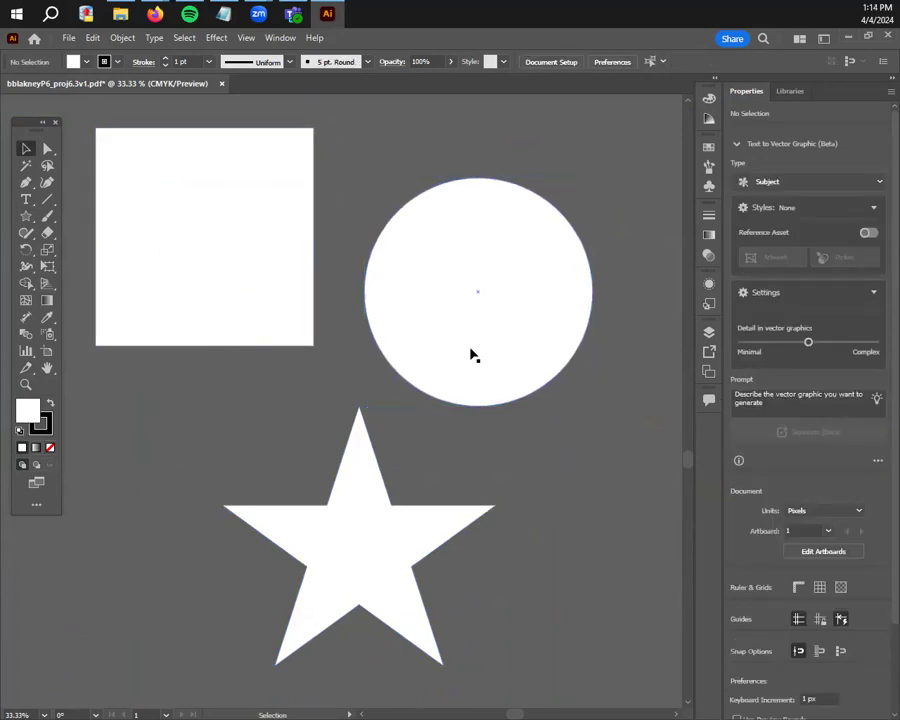
pyautogui.moveTo(488, 321); pyautogui.dragTo(535, 335)
pyautogui.moveTo(280, 244); pyautogui.dragTo(290, 274)
pyautogui.click(261, 477)
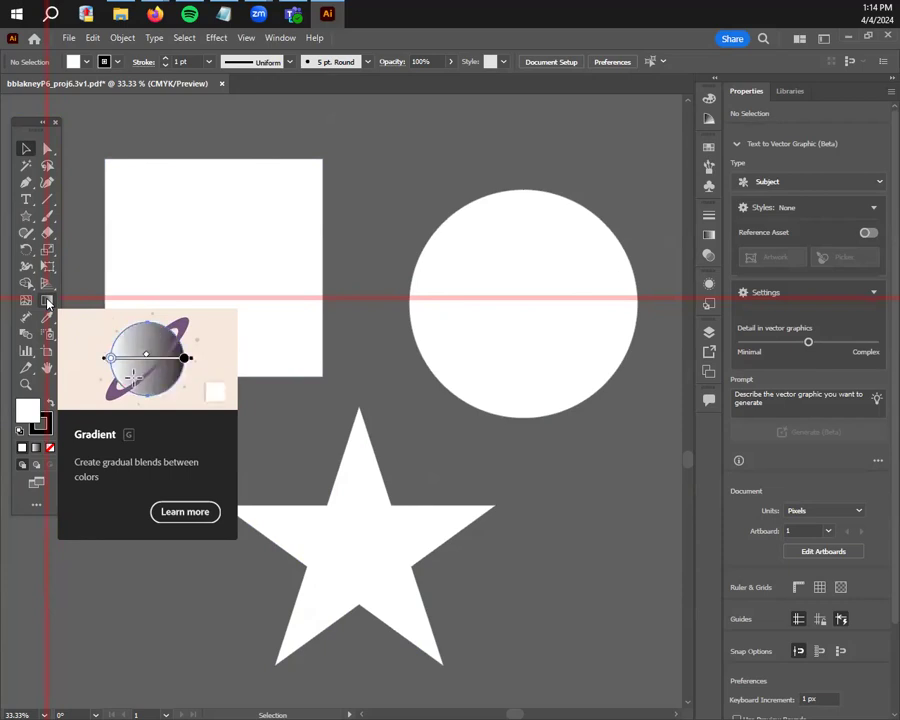
# Apply the default white-to-black linear gradient to the selected square with the Gradient tool
pyautogui.click(228, 236)
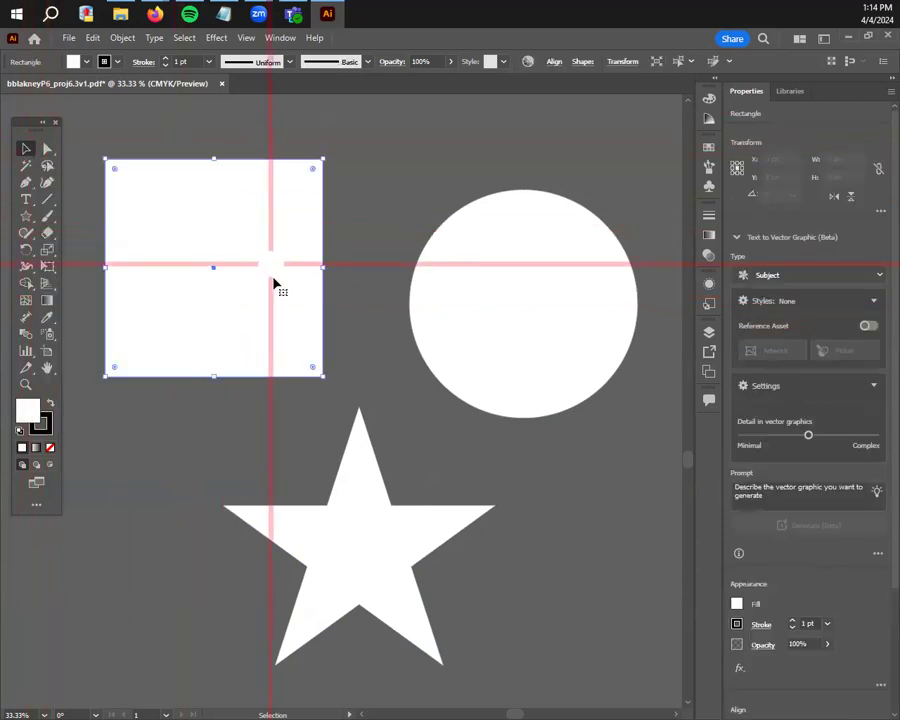
pyautogui.click(47, 301)
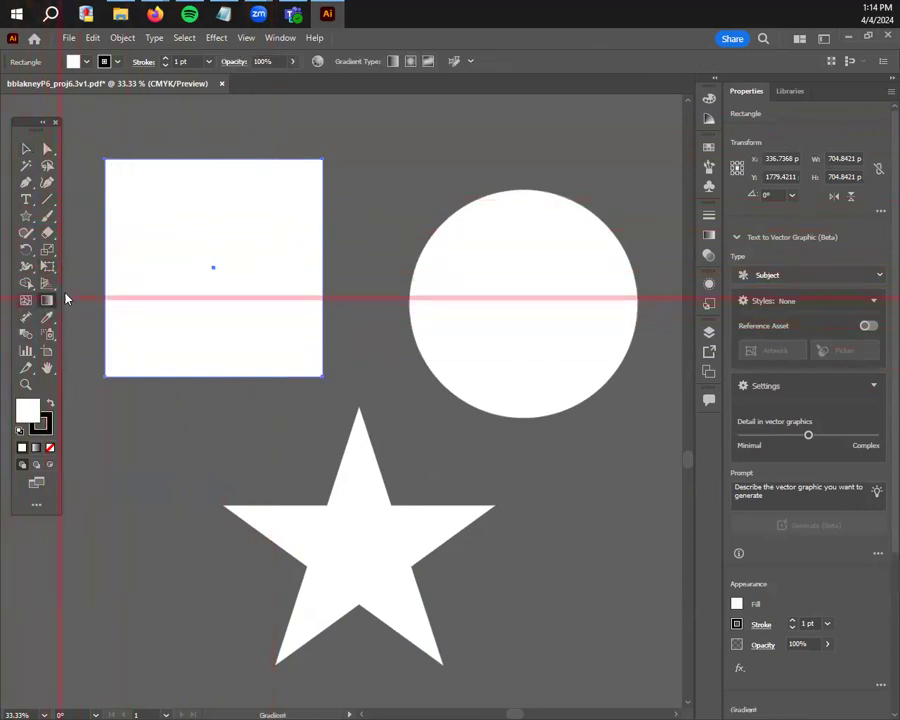
pyautogui.click(240, 290)
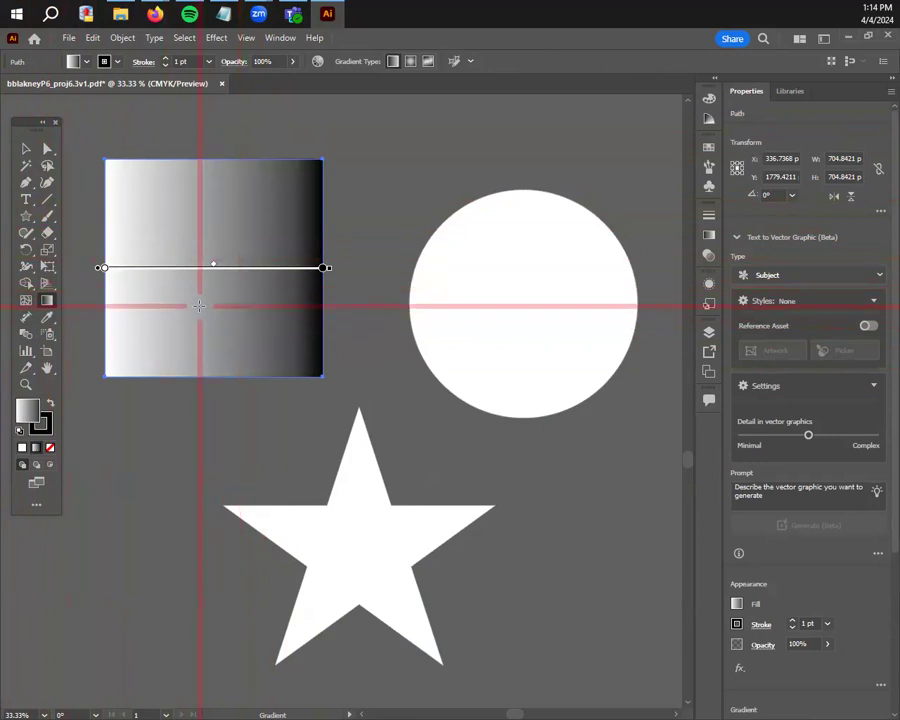
pyautogui.press('v')
pyautogui.hotkey('ctrl', 'z')
pyautogui.hotkey('ctrl', 'z')
pyautogui.hotkey('ctrl', 'shift', 'z')
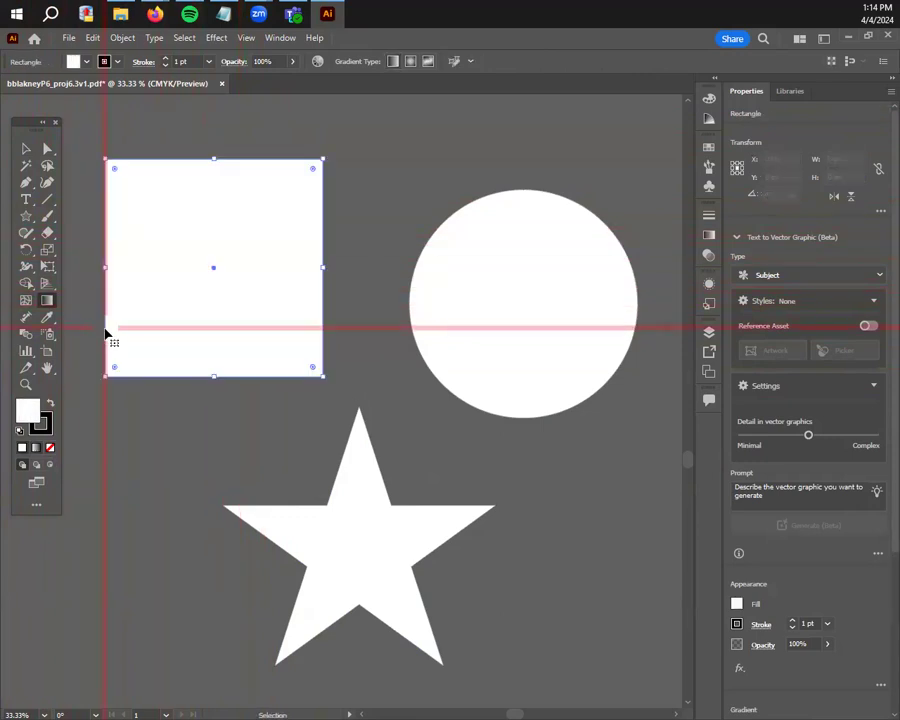
pyautogui.press('g')
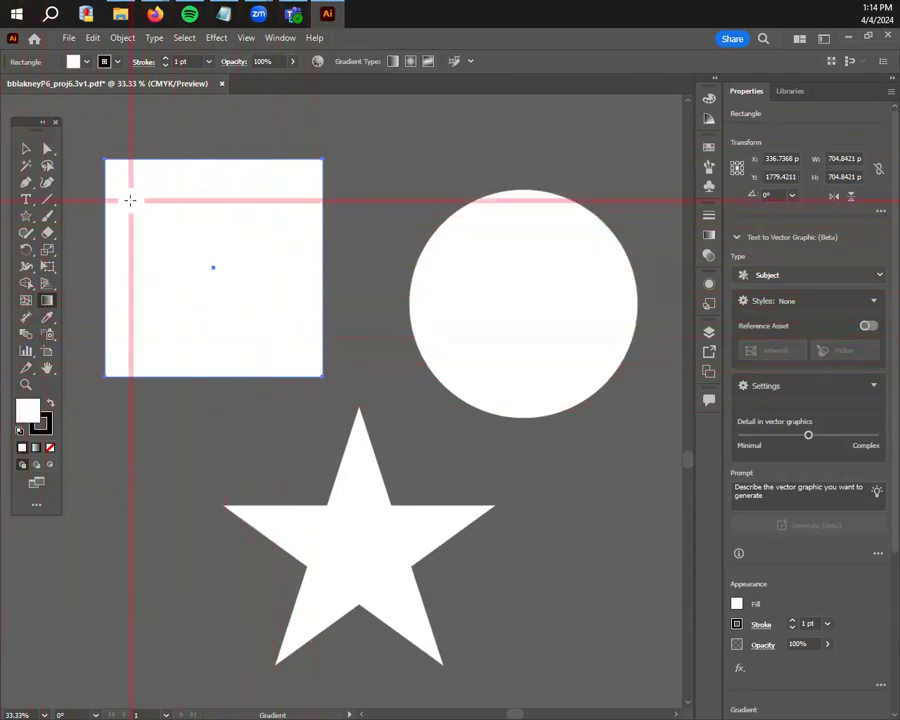
pyautogui.click(226, 296)
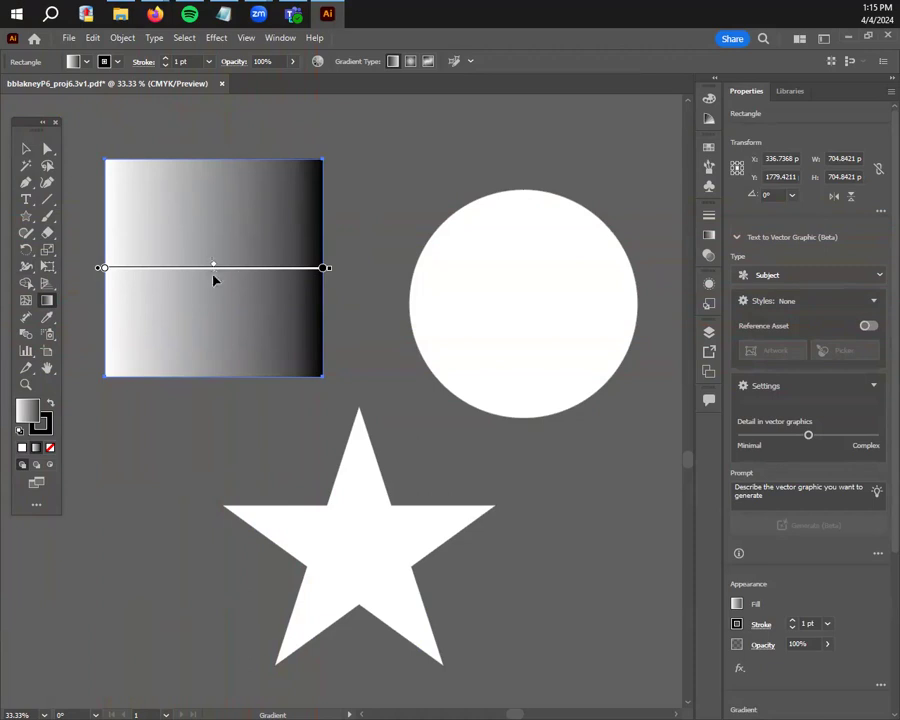
# Shift the square's gradient midpoint left, then far right, and finally back near the centre
pyautogui.moveTo(213, 268); pyautogui.dragTo(135, 267)
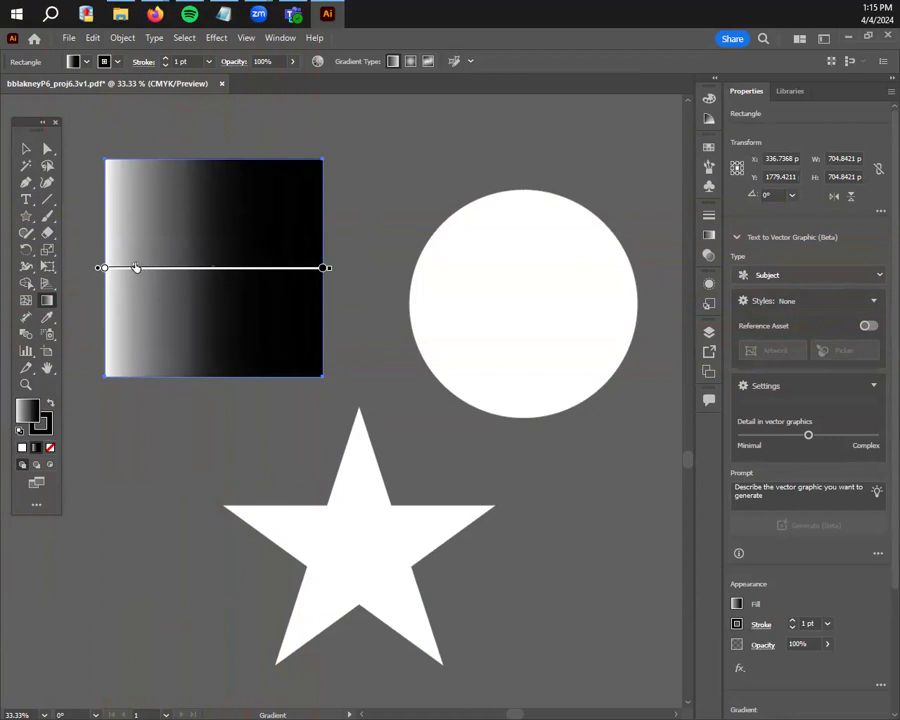
pyautogui.moveTo(136, 268); pyautogui.dragTo(109, 268)
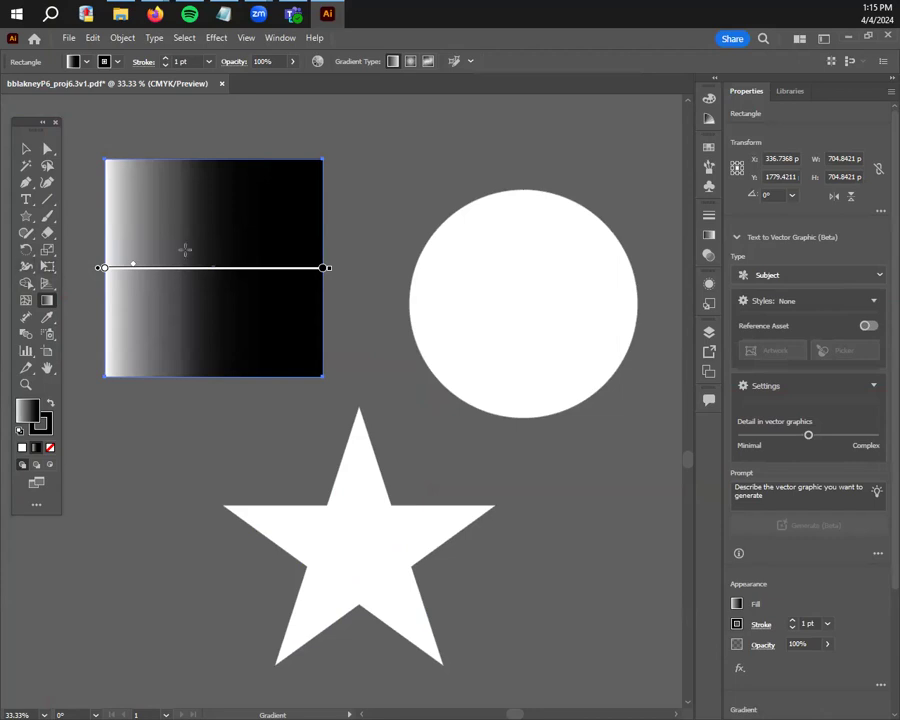
pyautogui.moveTo(134, 265); pyautogui.dragTo(96, 266)
pyautogui.moveTo(135, 267); pyautogui.dragTo(293, 267)
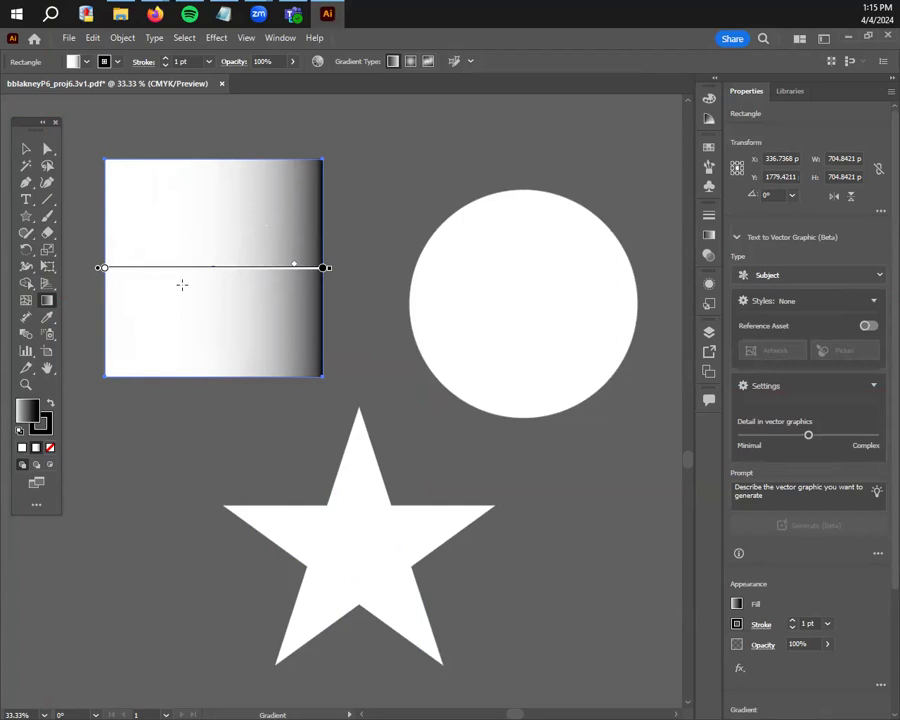
pyautogui.moveTo(296, 267); pyautogui.dragTo(211, 280)
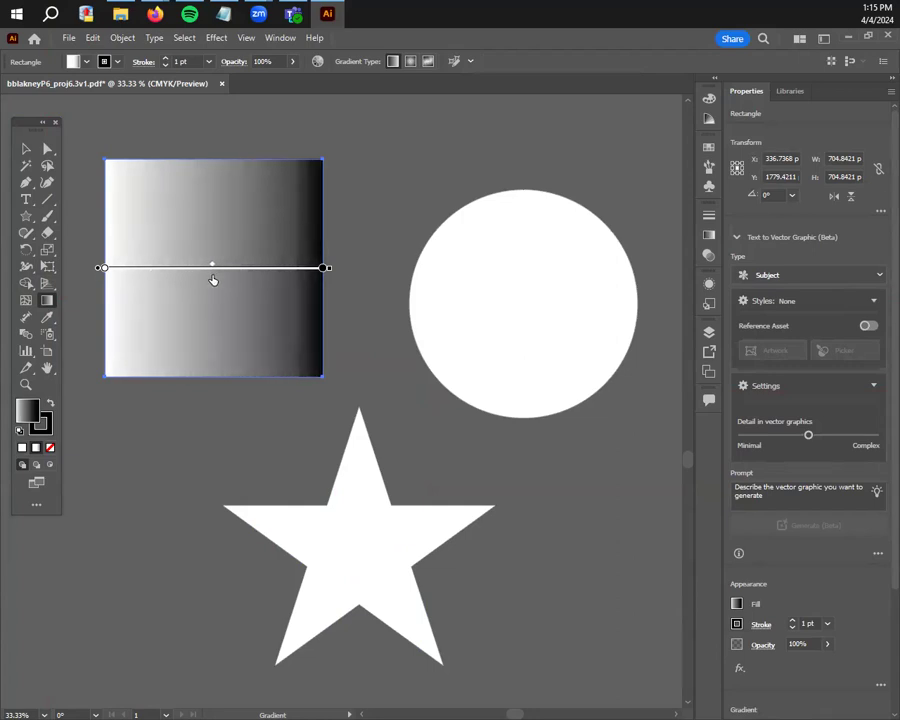
# Open the Gradient panel and select the square's left white colour stop
pyautogui.click(709, 237)
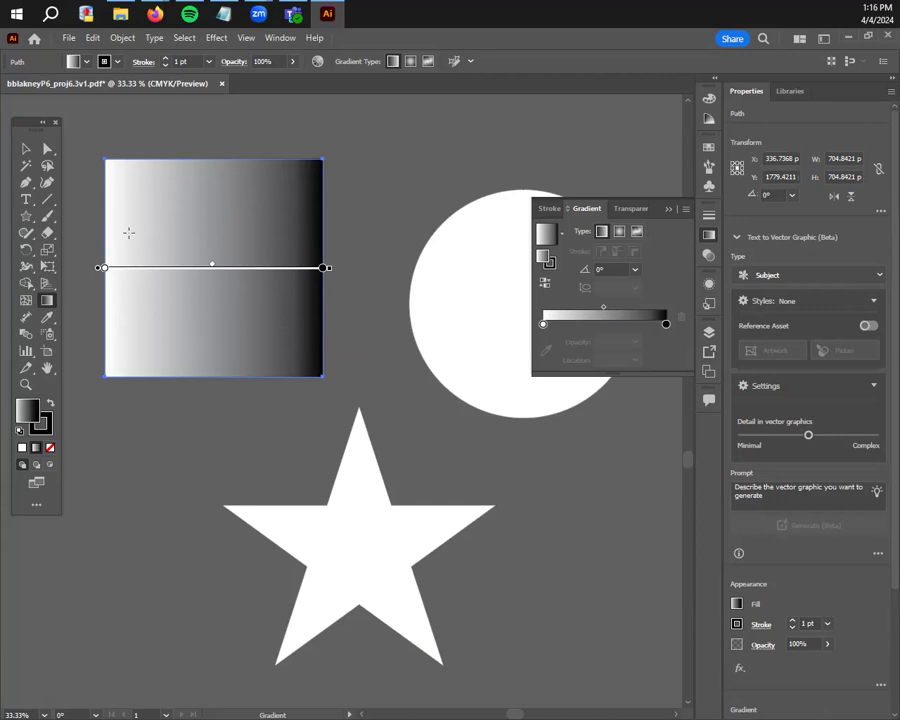
pyautogui.click(104, 269)
# Preview a purple on the left white stop, then discard it and leave the stop white
pyautogui.doubleClick(26, 409)
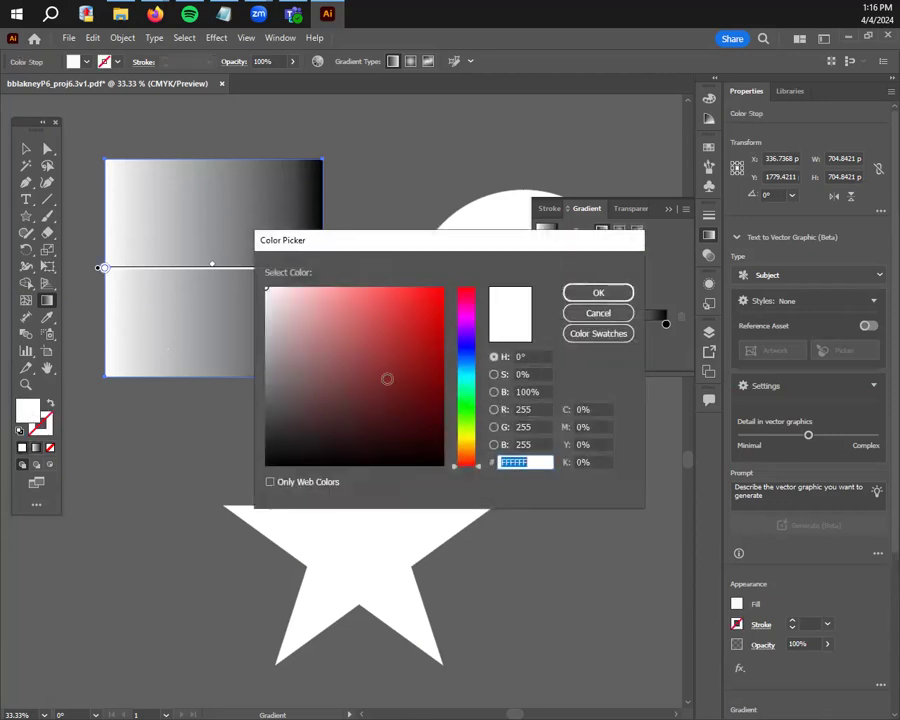
pyautogui.moveTo(470, 340); pyautogui.dragTo(475, 325)
pyautogui.moveTo(435, 340); pyautogui.dragTo(443, 333)
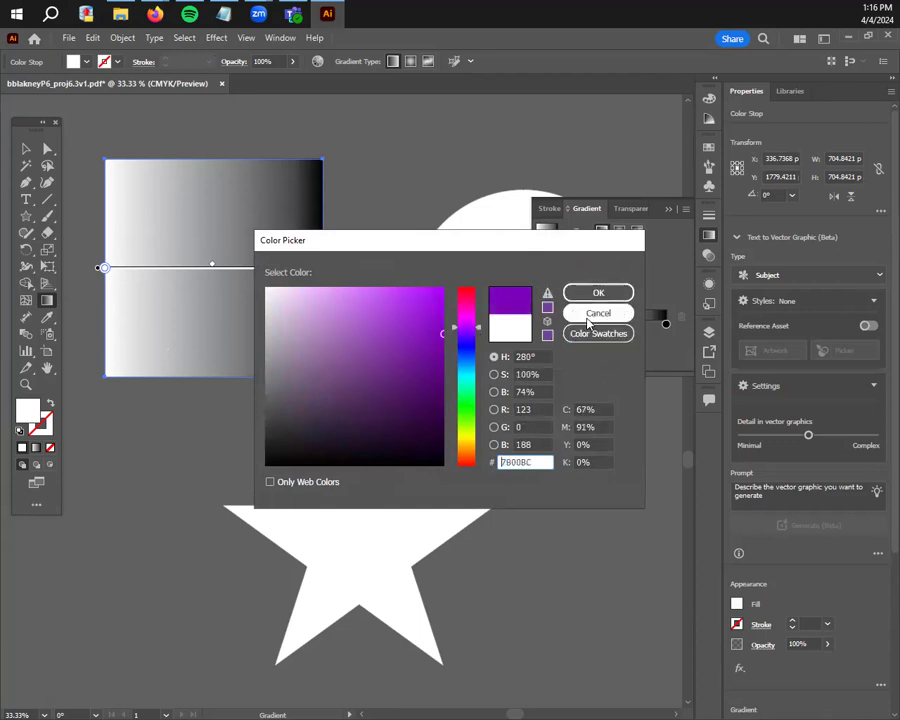
pyautogui.click(588, 318)
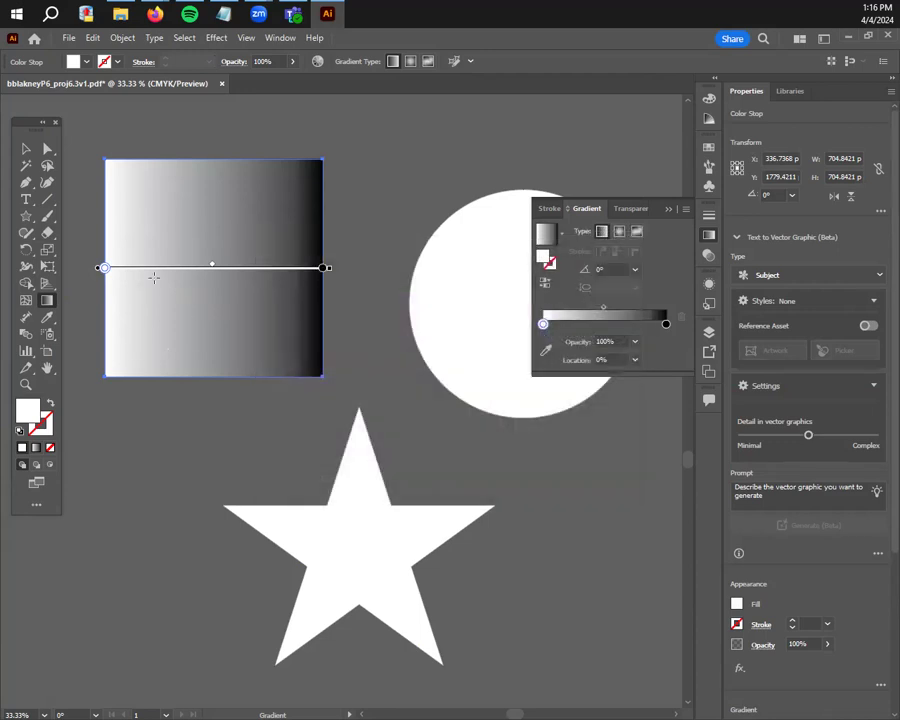
pyautogui.doubleClick(104, 270)
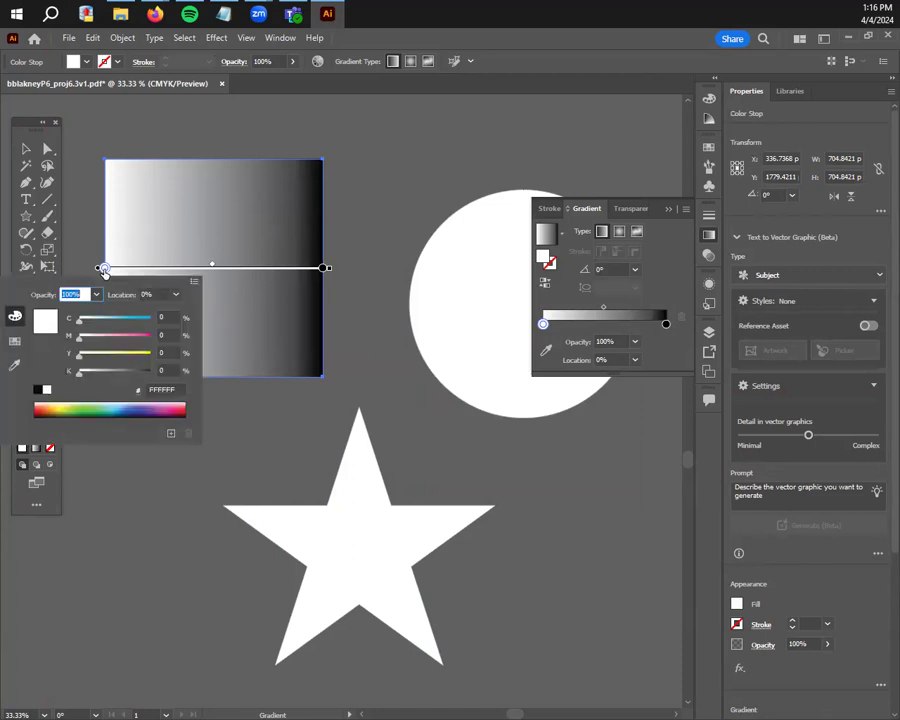
pyautogui.press('Escape')
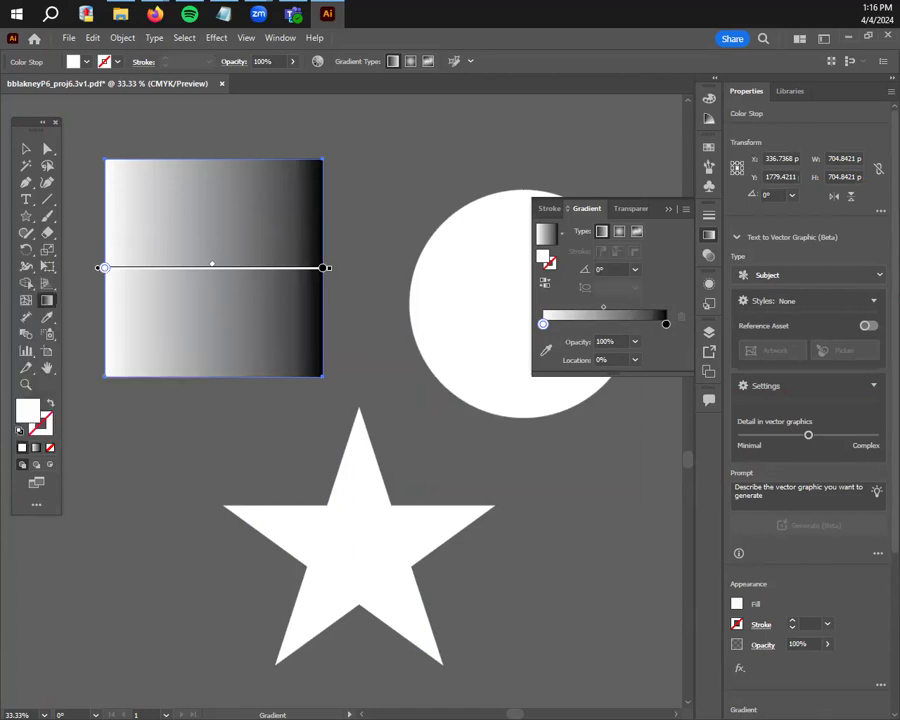
pyautogui.doubleClick(104, 269)
pyautogui.click(8, 445)
# Colour the left gradient stop a vivid purple
pyautogui.doubleClick(28, 410)
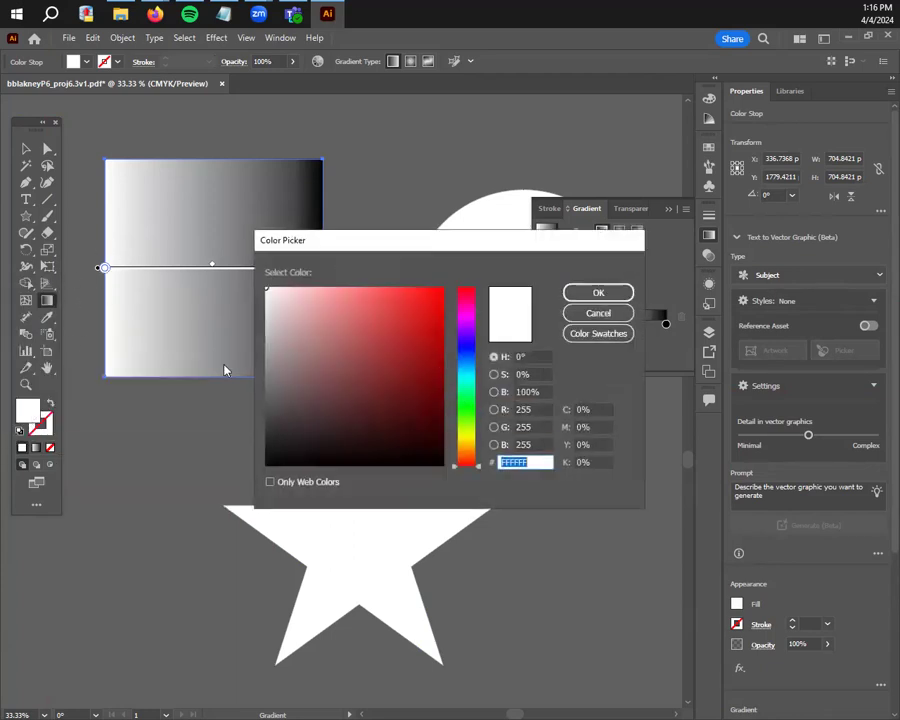
pyautogui.click(466, 330)
pyautogui.click(445, 292)
pyautogui.click(443, 308)
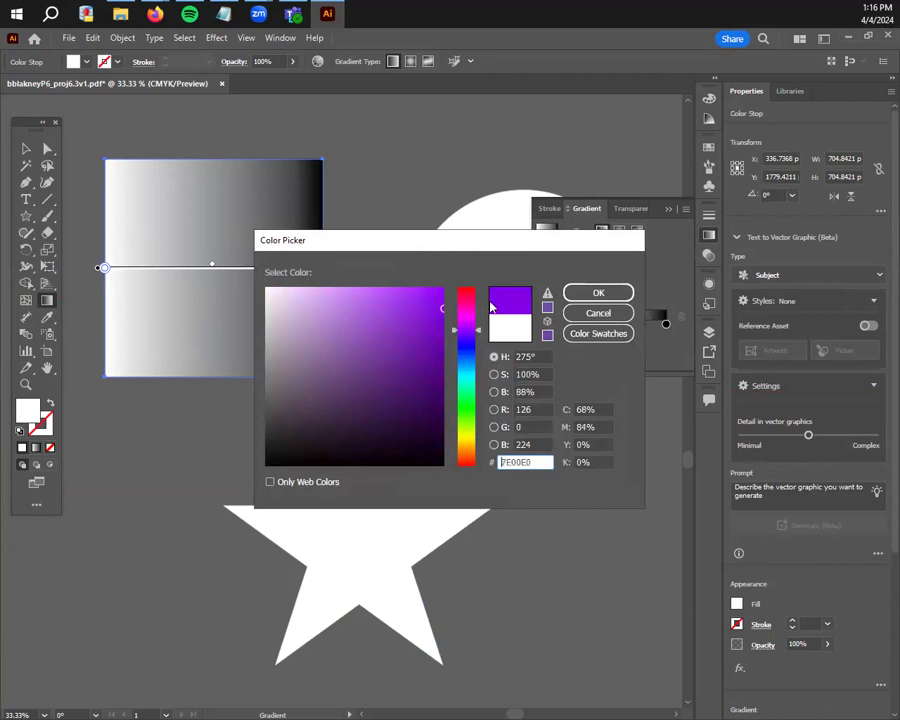
pyautogui.click(587, 297)
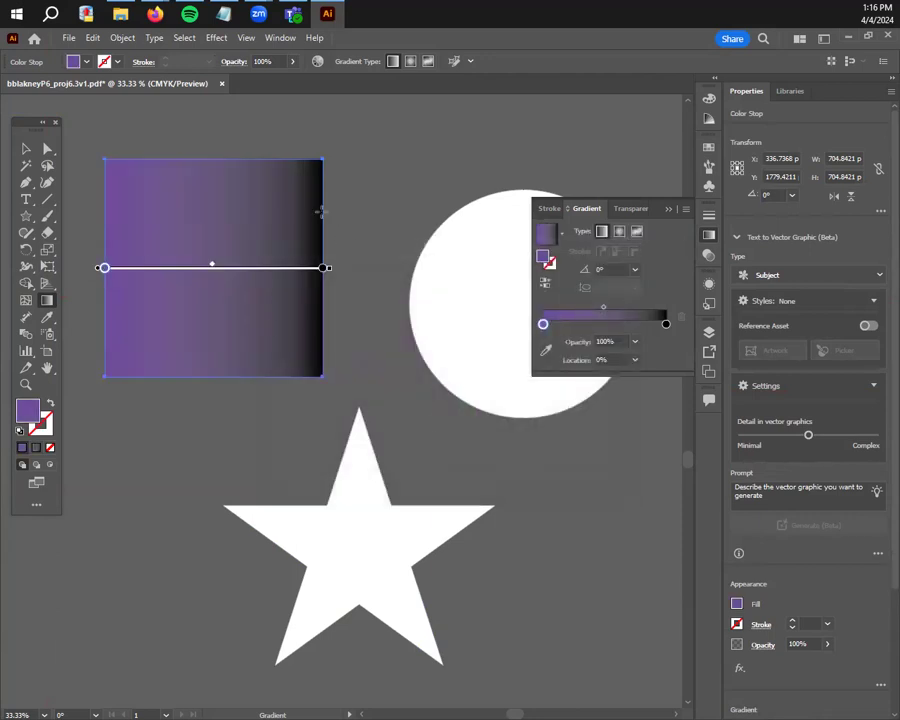
# Colour the right black gradient stop a bright golden orange
pyautogui.click(322, 269)
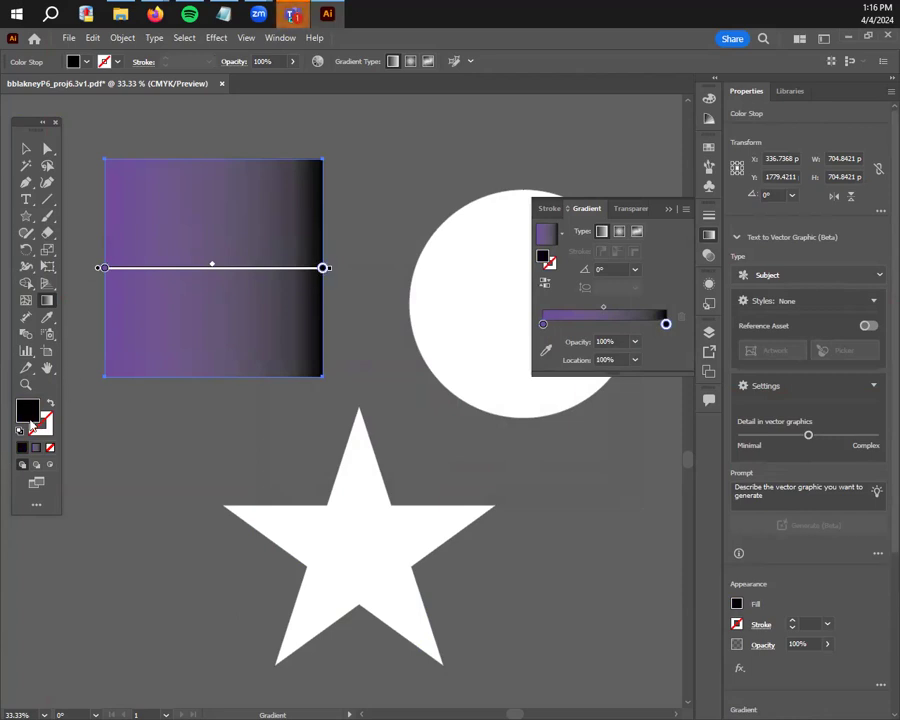
pyautogui.doubleClick(28, 410)
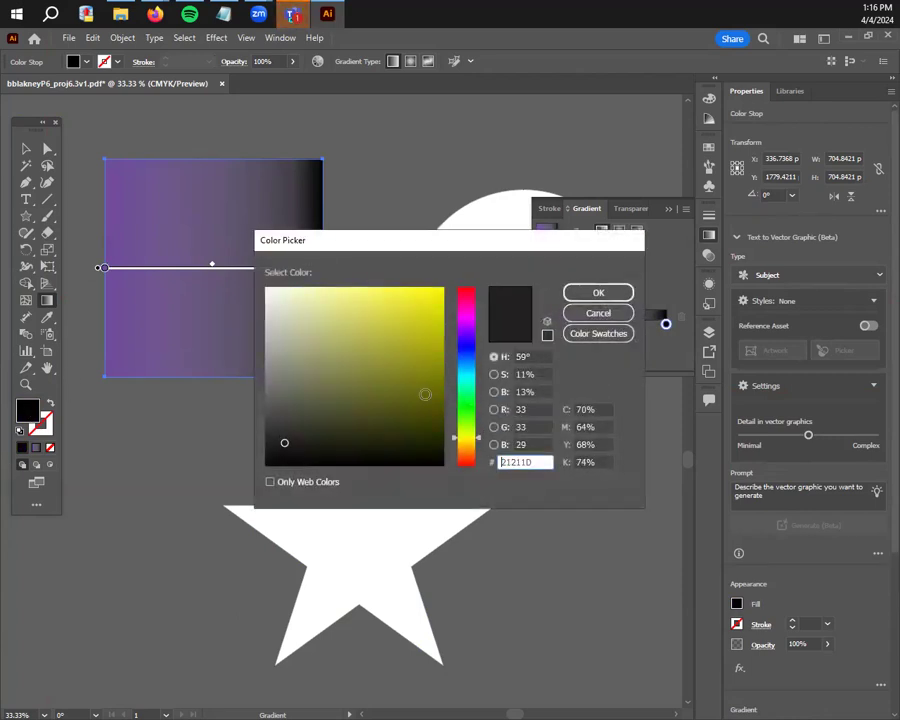
pyautogui.click(443, 342)
pyautogui.moveTo(466, 437); pyautogui.dragTo(466, 444)
pyautogui.moveTo(431, 366)
pyautogui.mouseDown()
pyautogui.moveTo(426, 323)
pyautogui.moveTo(444, 321)
pyautogui.mouseUp()
pyautogui.click(600, 293)
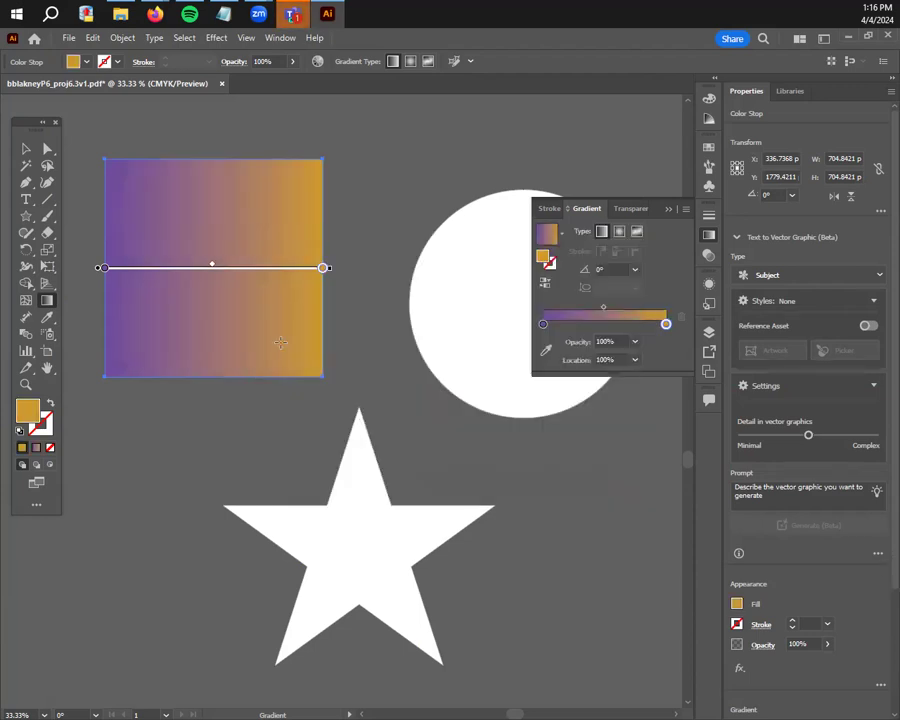
# Move the purple and orange stops inward for an even purple-to-orange blend
pyautogui.click(26, 148)
pyautogui.click(355, 152)
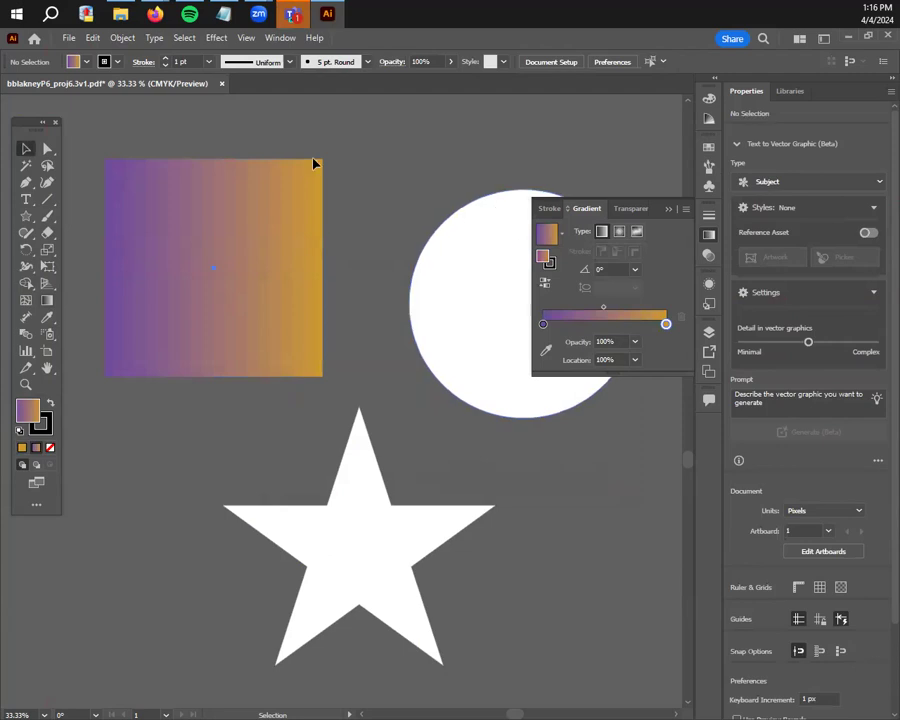
pyautogui.click(269, 280)
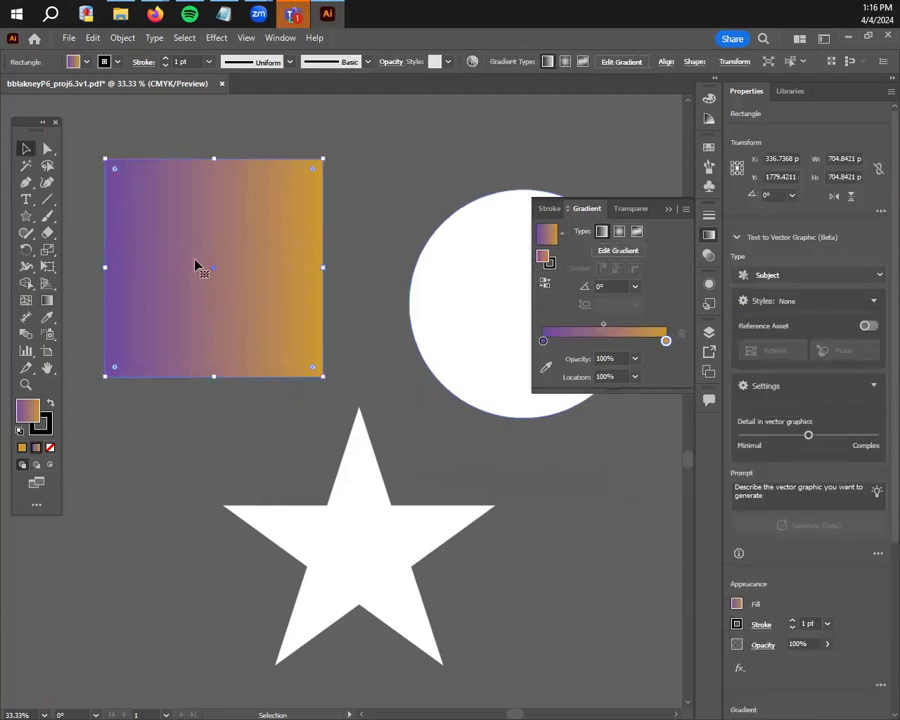
pyautogui.moveTo(543, 344); pyautogui.dragTo(574, 345)
pyautogui.moveTo(665, 342); pyautogui.dragTo(500, 344)
pyautogui.moveTo(628, 342)
pyautogui.mouseDown()
pyautogui.moveTo(665, 342)
pyautogui.moveTo(592, 328)
pyautogui.moveTo(613, 329)
pyautogui.mouseUp()
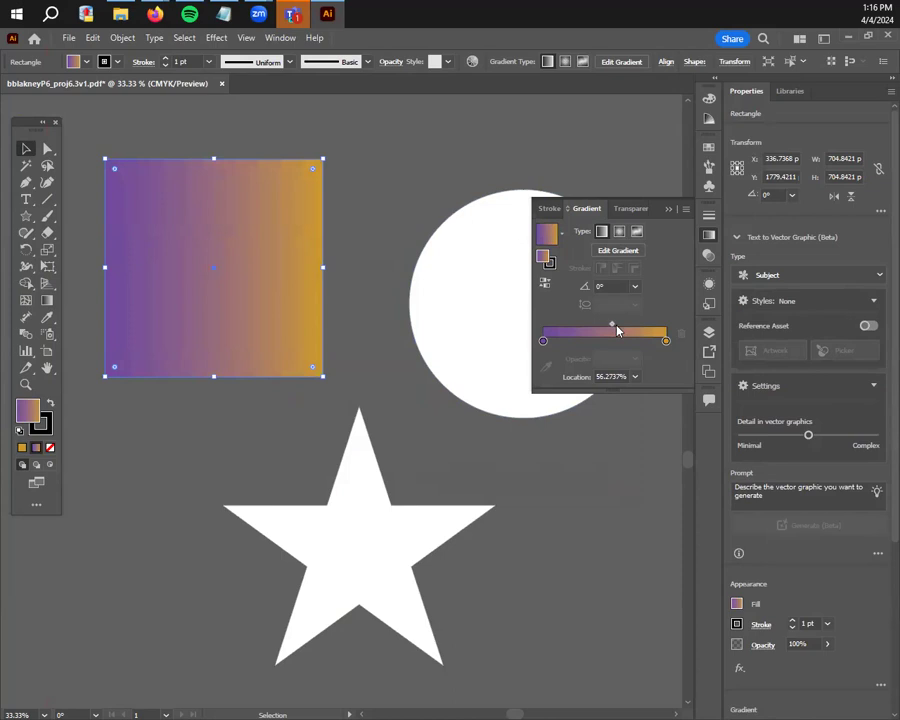
# Nudge the rectangle slightly right and up, then reselect it
pyautogui.moveTo(266, 258); pyautogui.dragTo(287, 253)
pyautogui.click(390, 201)
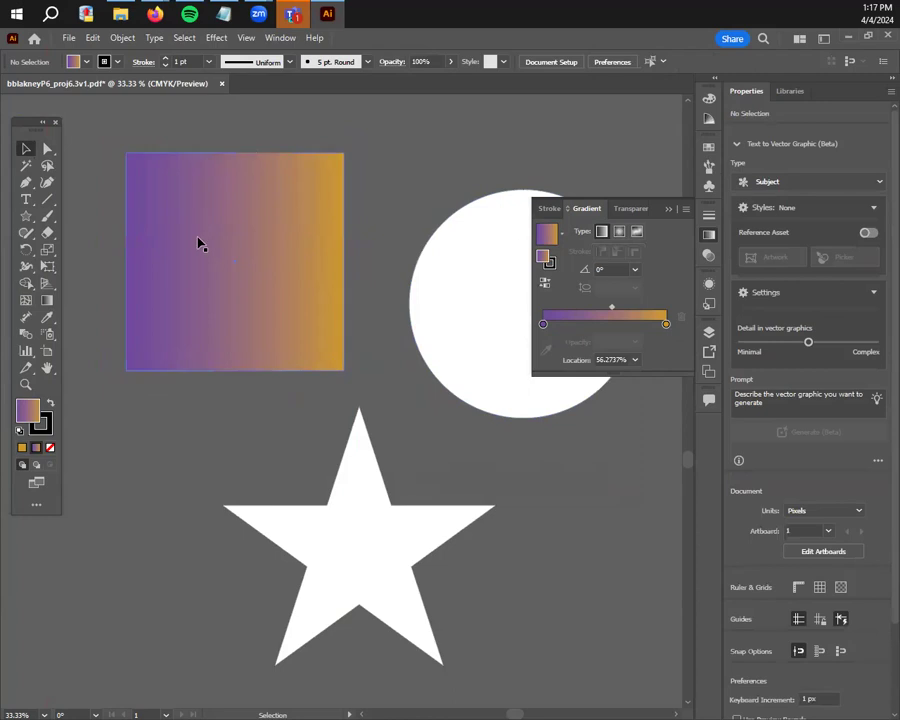
pyautogui.click(271, 295)
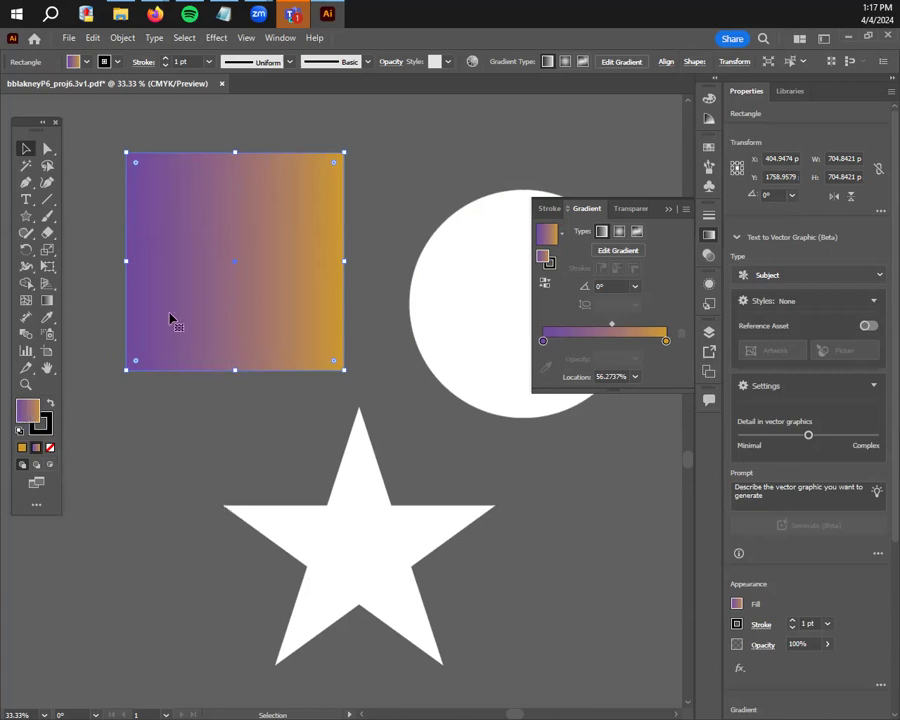
# Tilt the rectangle's gradient diagonally to about -24° and pull the purple and orange ends inward
pyautogui.press('g')
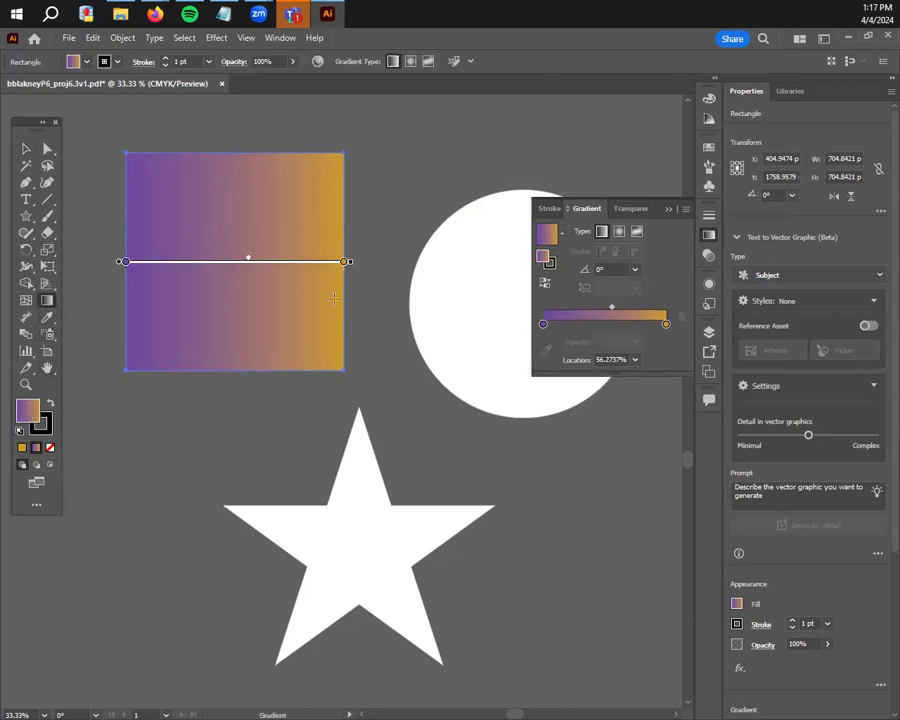
pyautogui.moveTo(356, 262)
pyautogui.mouseDown()
pyautogui.moveTo(362, 300)
pyautogui.moveTo(335, 352)
pyautogui.moveTo(350, 318)
pyautogui.mouseUp()
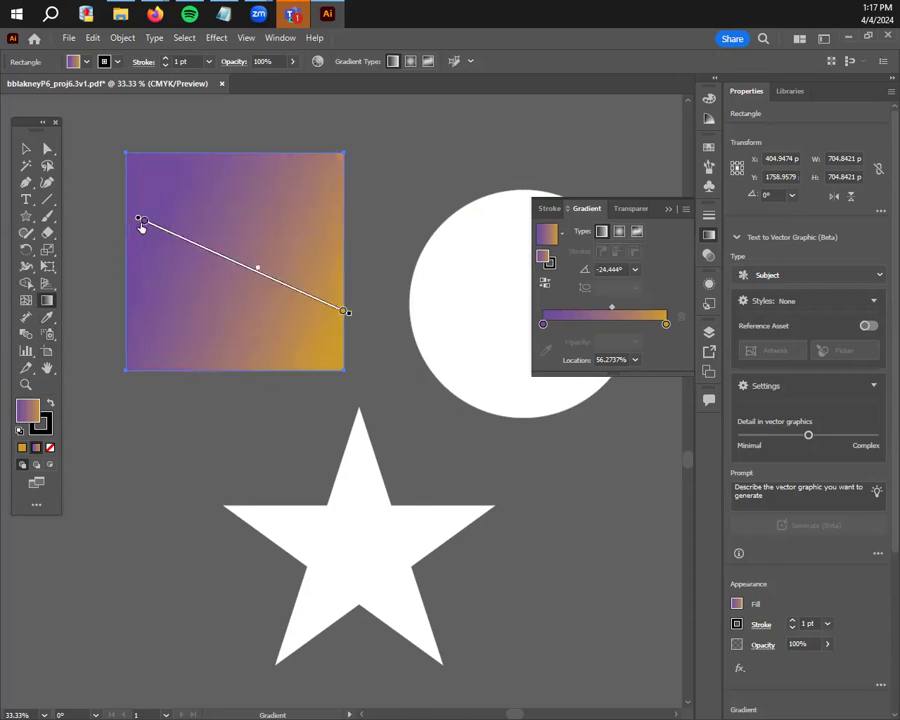
pyautogui.moveTo(141, 222)
pyautogui.mouseDown()
pyautogui.moveTo(150, 189)
pyautogui.moveTo(137, 223)
pyautogui.moveTo(193, 244)
pyautogui.mouseUp()
pyautogui.moveTo(276, 276); pyautogui.dragTo(250, 265)
pyautogui.moveTo(342, 311); pyautogui.dragTo(317, 302)
# Add two intermediate colour stops at about 37% and 72% along the gradient
pyautogui.click(308, 299)
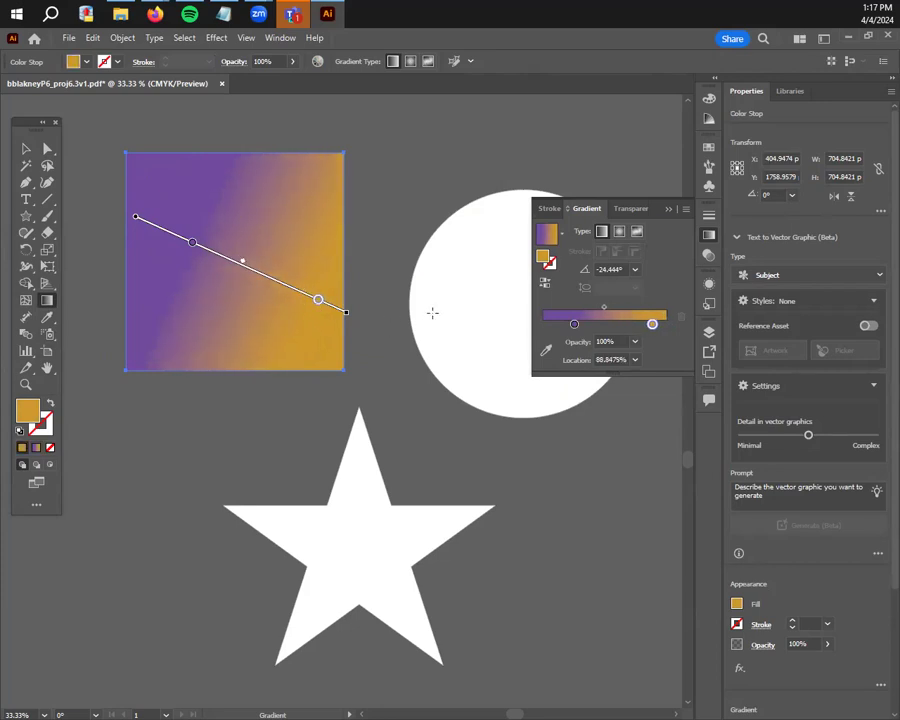
pyautogui.click(214, 261)
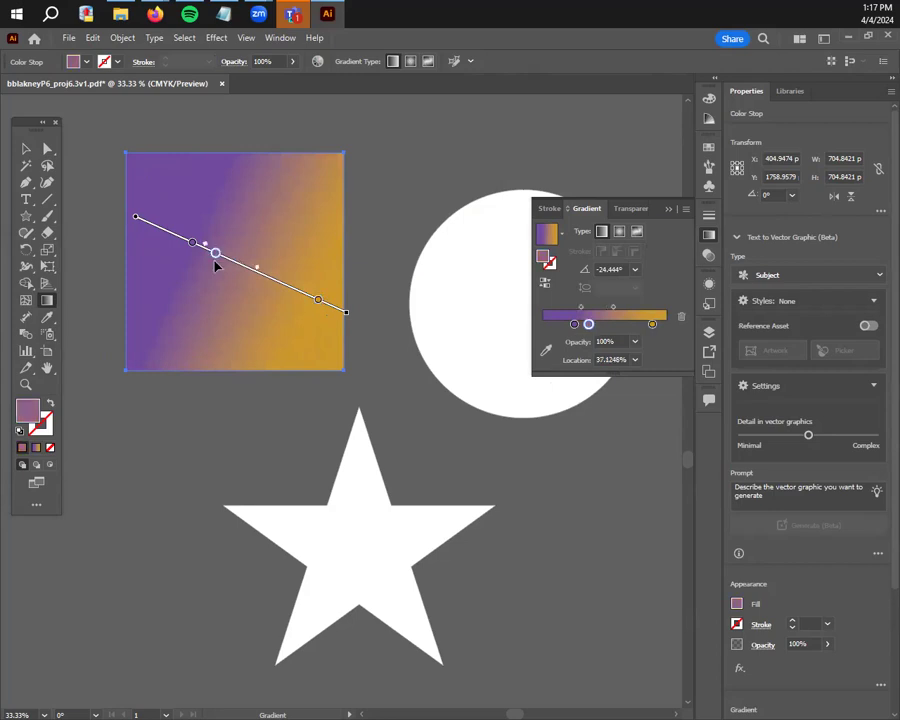
pyautogui.click(285, 287)
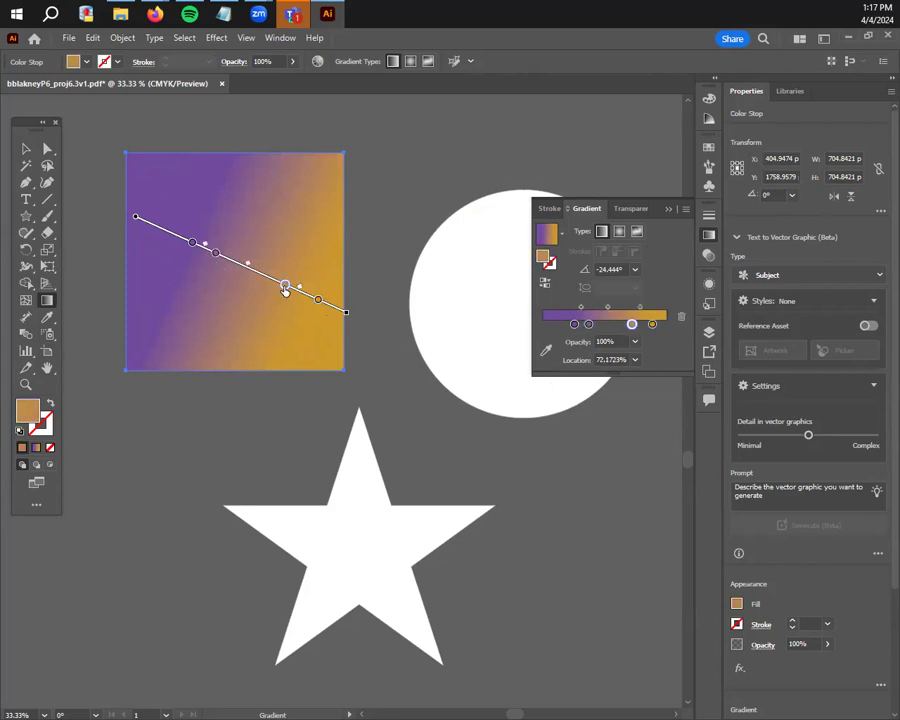
# Colour the 37% stop deep purple 6D237A and the 72% stop vivid orange C96E00
pyautogui.click(215, 253)
pyautogui.doubleClick(27, 410)
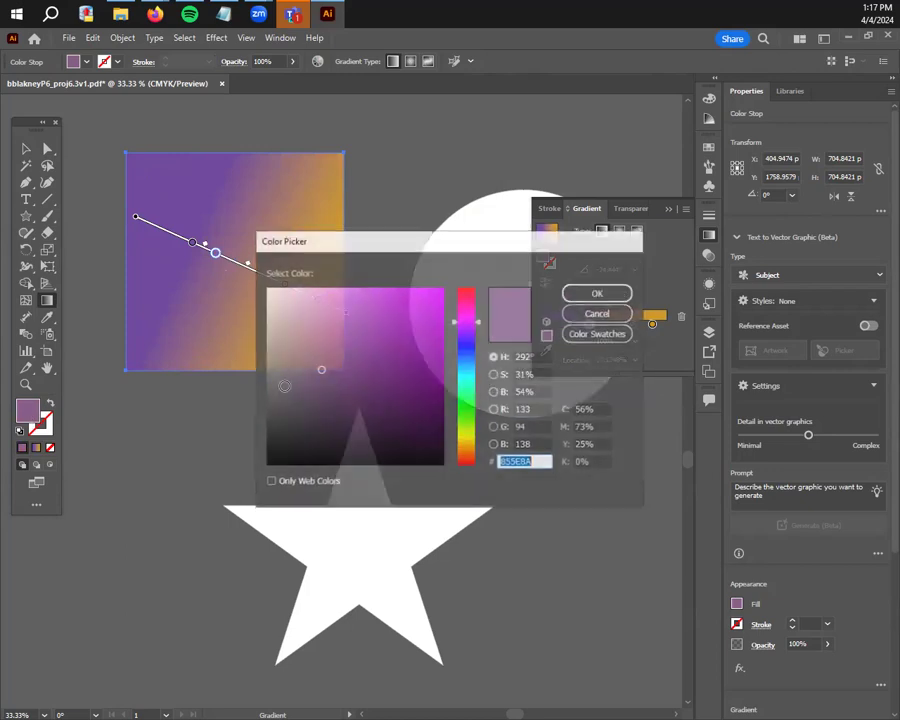
pyautogui.moveTo(366, 376); pyautogui.dragTo(392, 380)
pyautogui.click(592, 295)
pyautogui.click(285, 288)
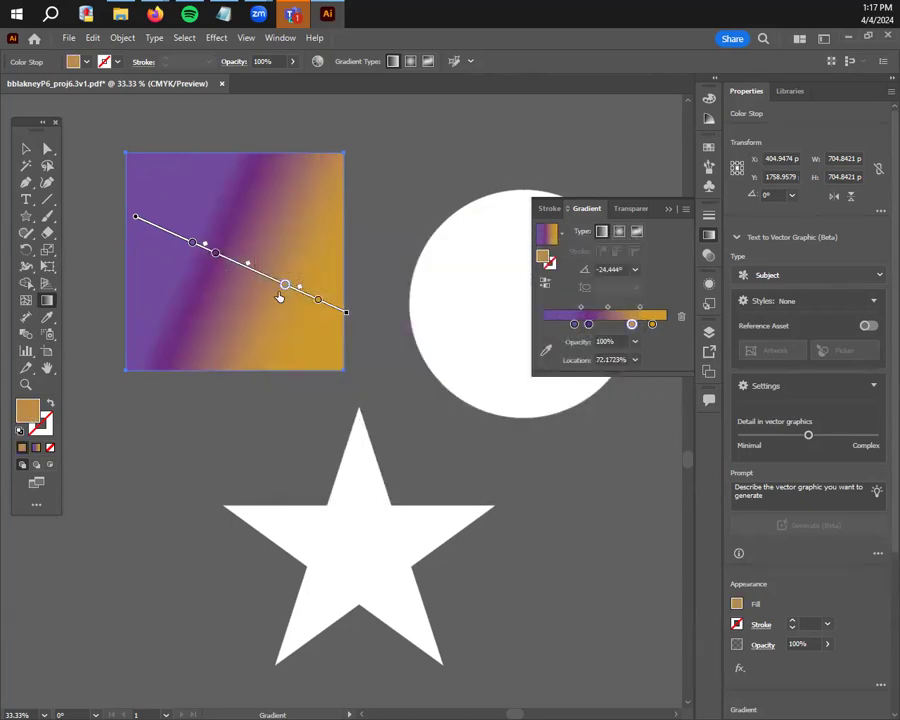
pyautogui.doubleClick(21, 412)
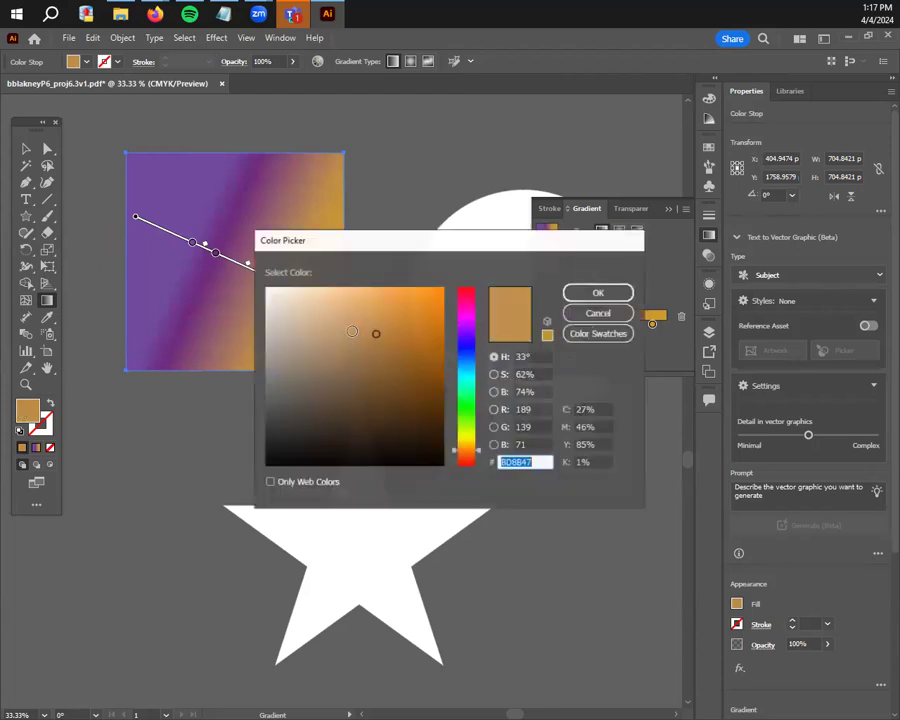
pyautogui.moveTo(374, 331); pyautogui.dragTo(442, 325)
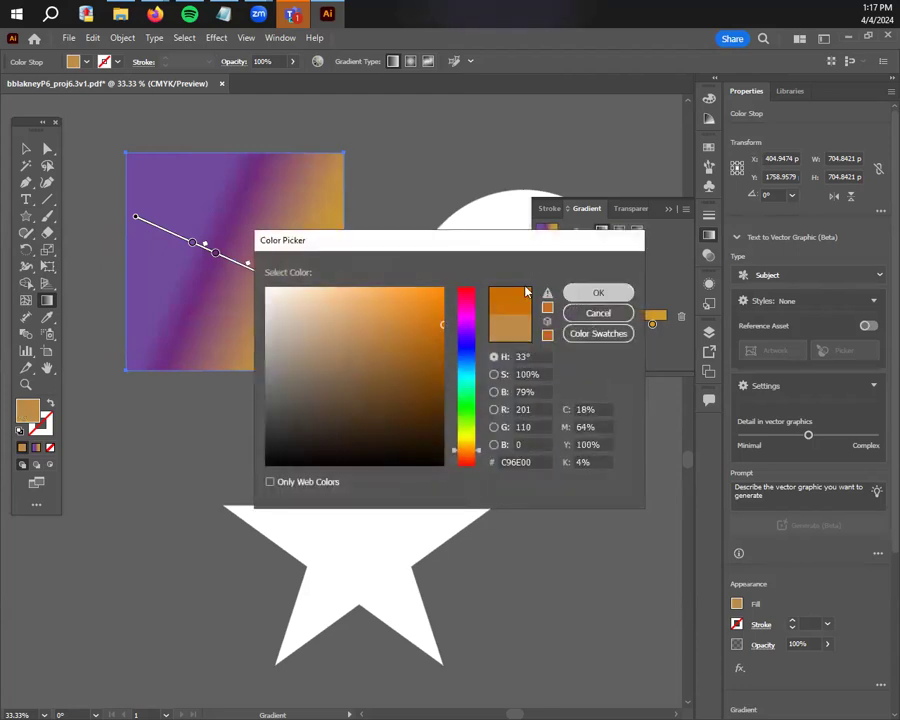
pyautogui.press('Return')
# Place the purple stops at 0% and 31.5% and slide the orange stop left
pyautogui.click(25, 148)
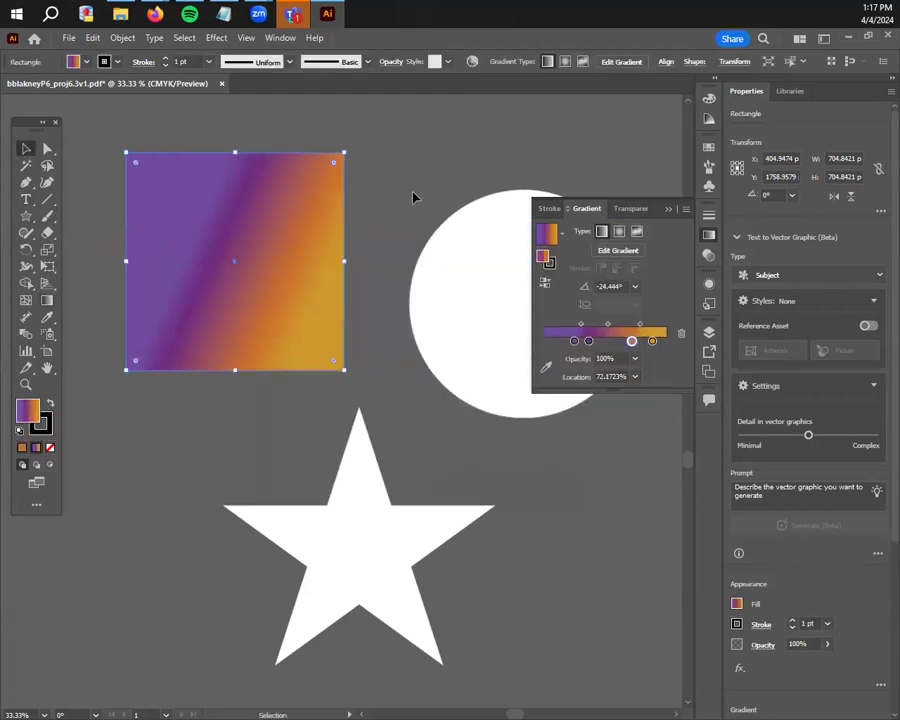
pyautogui.click(405, 217)
pyautogui.click(250, 337)
pyautogui.moveTo(574, 341)
pyautogui.mouseDown()
pyautogui.moveTo(543, 341)
pyautogui.moveTo(581, 341)
pyautogui.moveTo(570, 325)
pyautogui.mouseUp()
pyautogui.click(630, 341)
pyautogui.moveTo(632, 341); pyautogui.dragTo(559, 336)
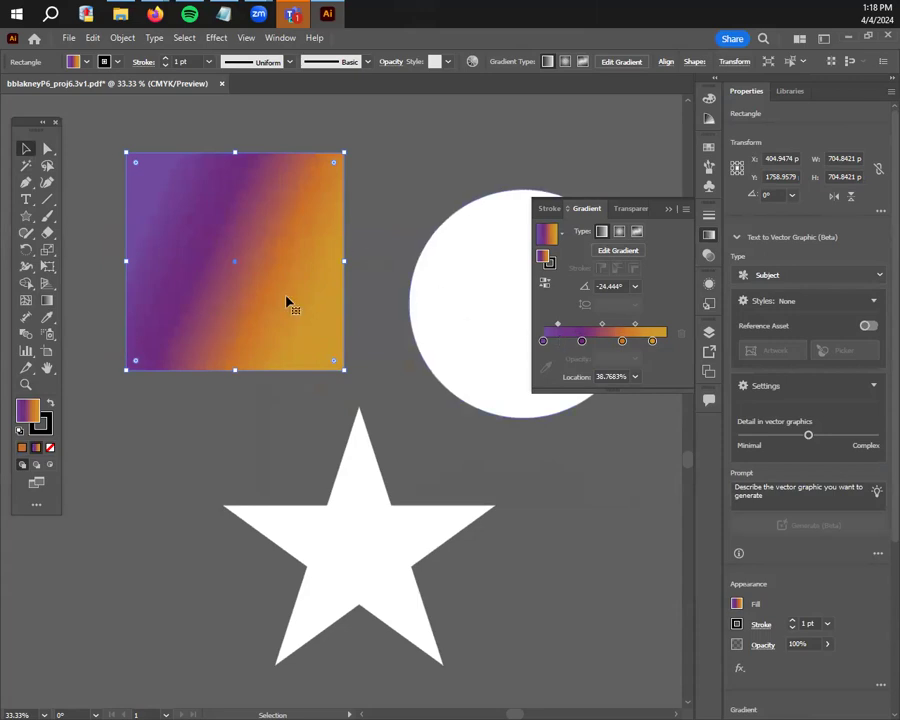
# Remove the black from the deep purple stop's CMYK colour, setting K to 0
pyautogui.click(417, 184)
pyautogui.click(167, 171)
pyautogui.click(47, 300)
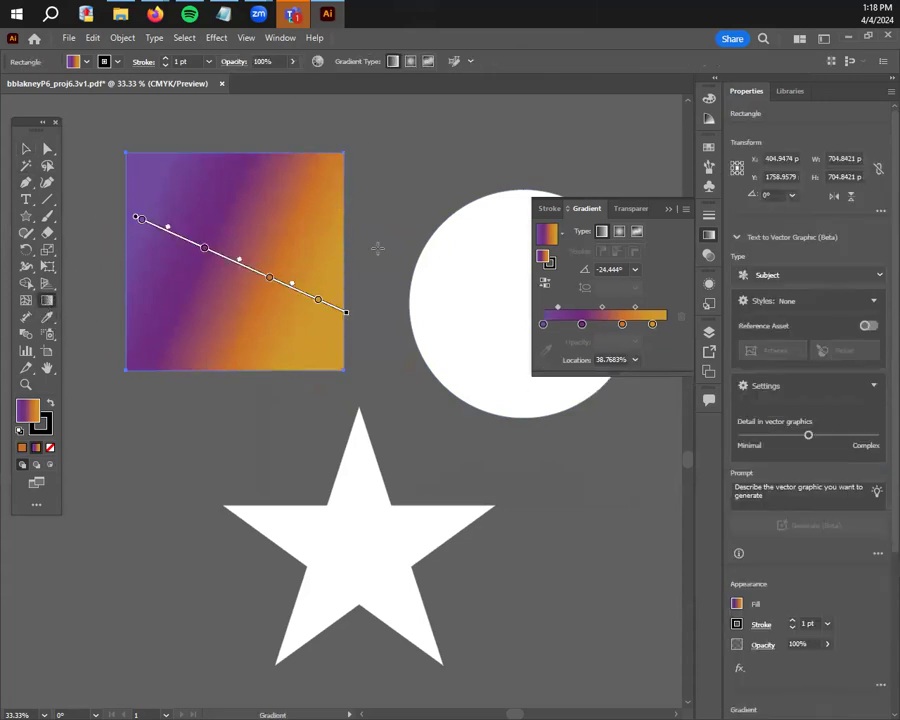
pyautogui.doubleClick(582, 324)
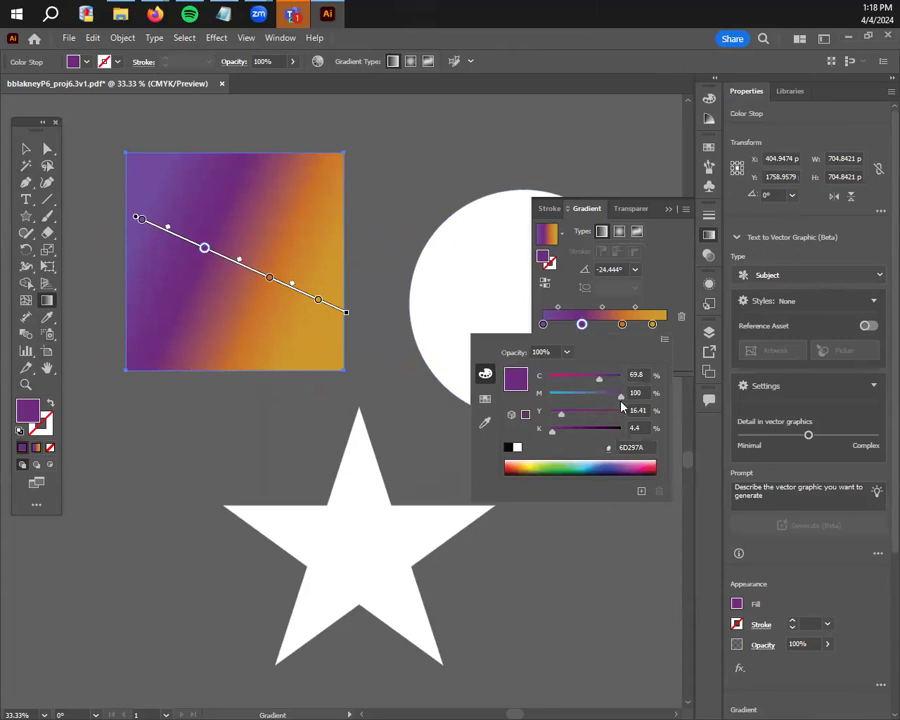
pyautogui.moveTo(620, 396)
pyautogui.mouseDown()
pyautogui.moveTo(586, 401)
pyautogui.moveTo(626, 398)
pyautogui.mouseUp()
pyautogui.moveTo(555, 433); pyautogui.dragTo(527, 447)
pyautogui.click(622, 326)
# Check the colours of the orange, golden and deep purple gradient stops
pyautogui.doubleClick(624, 325)
pyautogui.click(652, 325)
pyautogui.doubleClick(652, 326)
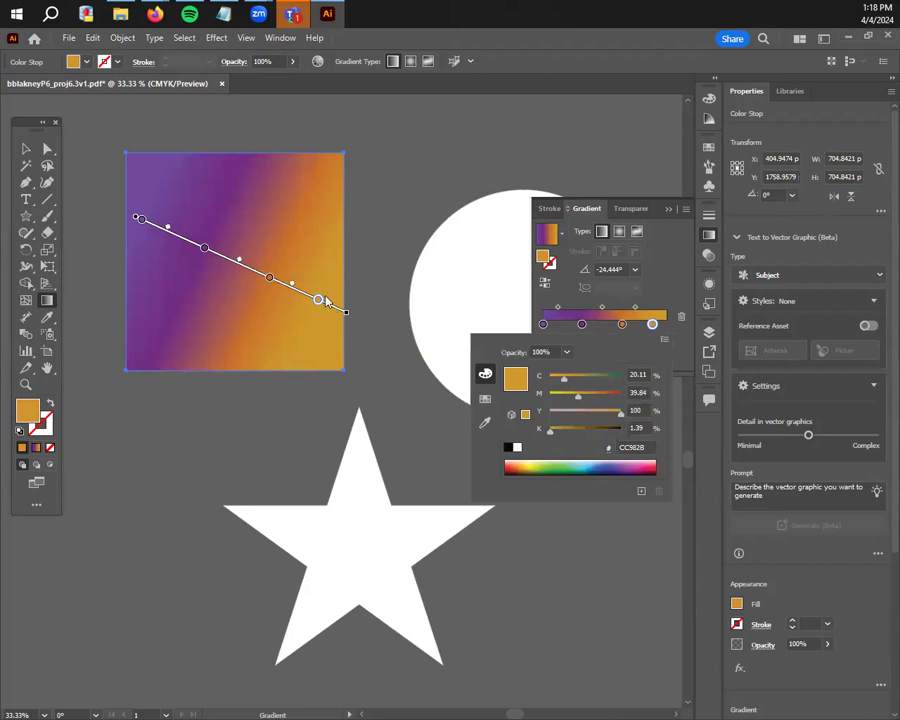
pyautogui.click(318, 299)
pyautogui.doubleClick(318, 299)
pyautogui.doubleClick(270, 281)
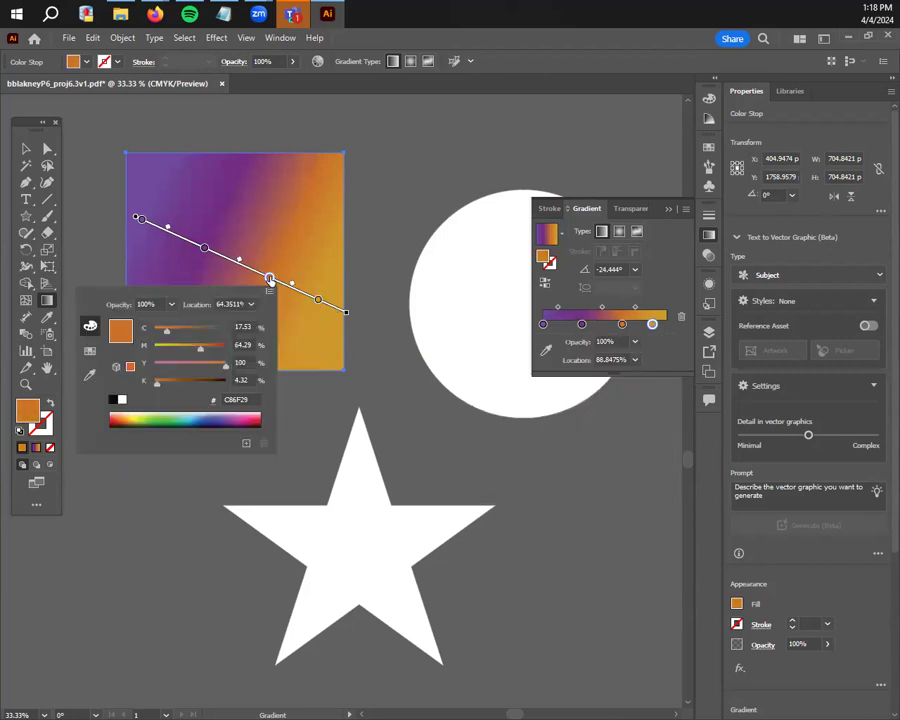
pyautogui.click(205, 248)
pyautogui.doubleClick(205, 248)
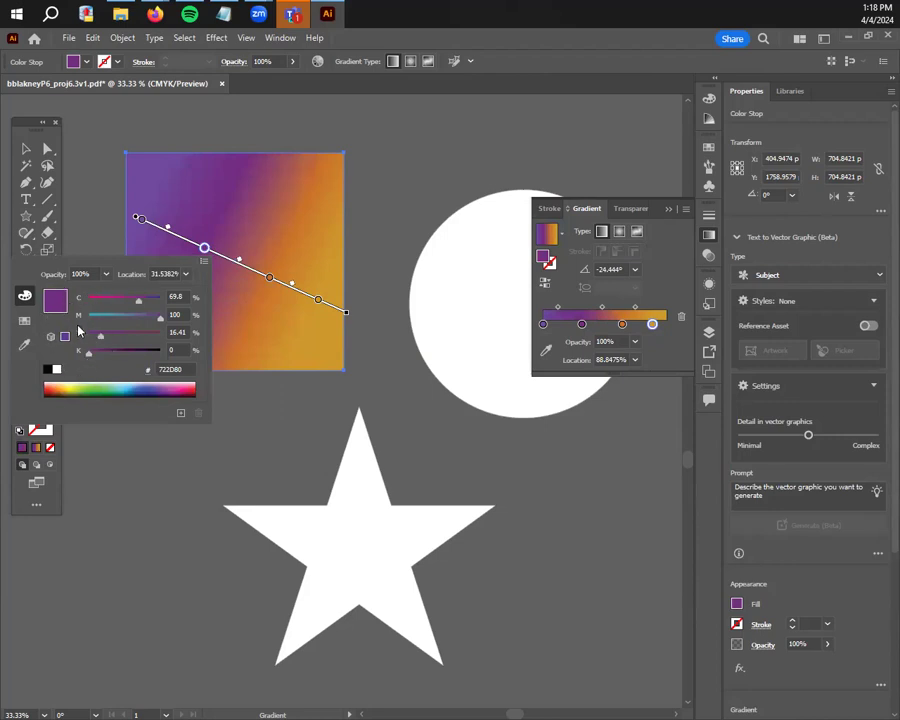
pyautogui.click(141, 220)
pyautogui.click(141, 219)
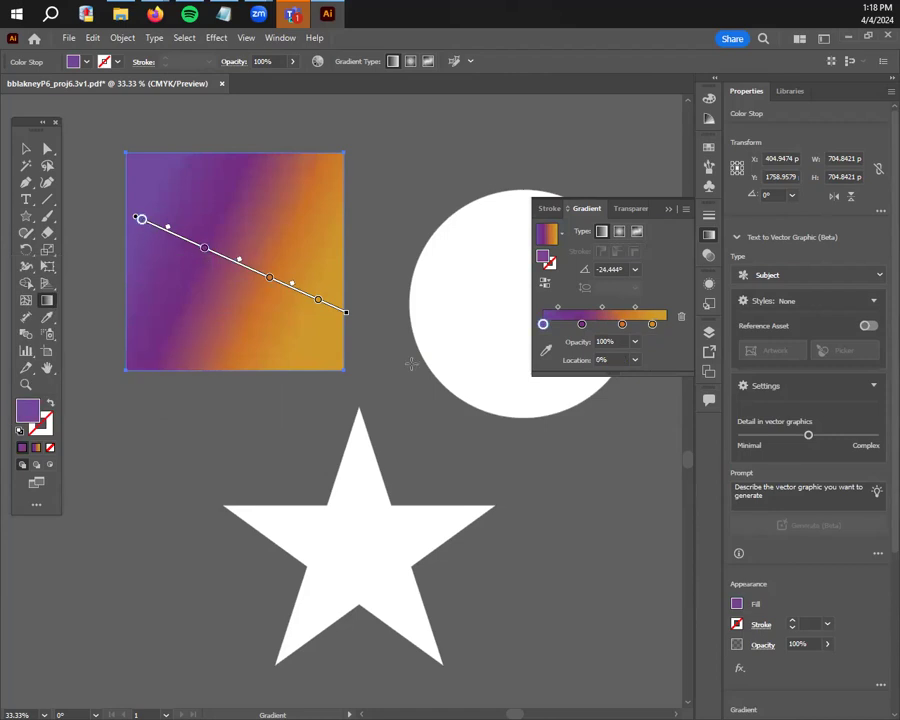
# Zoom out, select the circle, try a radial gradient and reset it to plain white
pyautogui.click(25, 148)
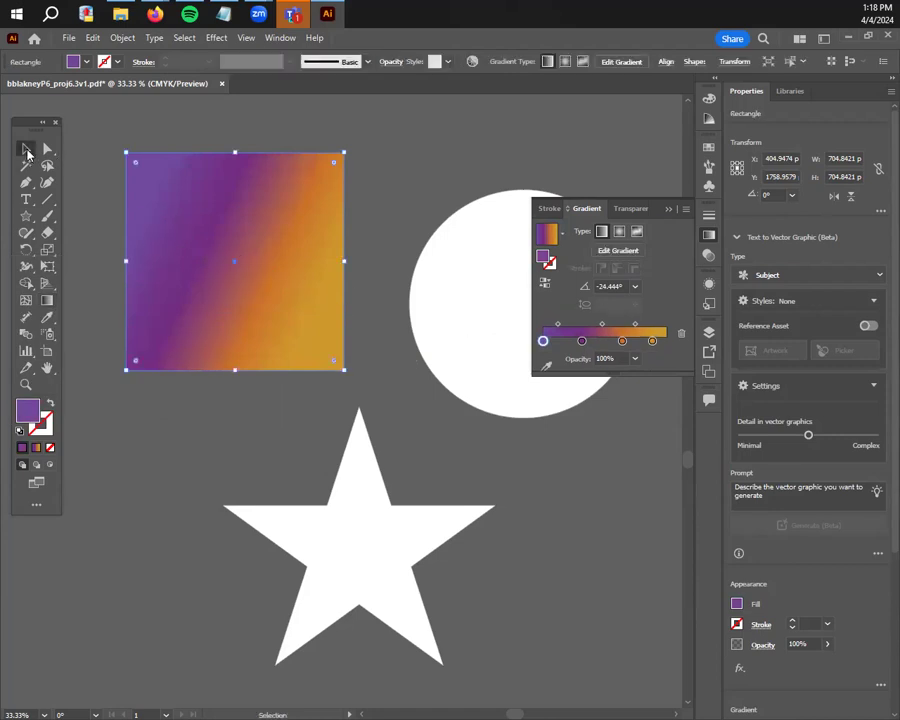
pyautogui.hotkey('ctrl', 'shift', 'a')
pyautogui.hotkey('ctrl', '-')
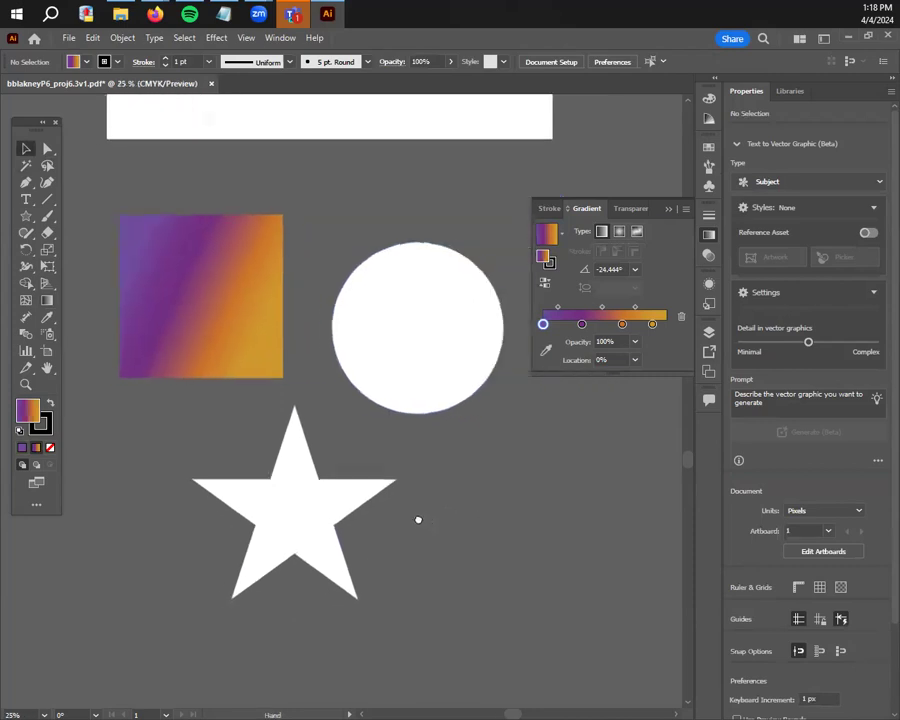
pyautogui.click(432, 374)
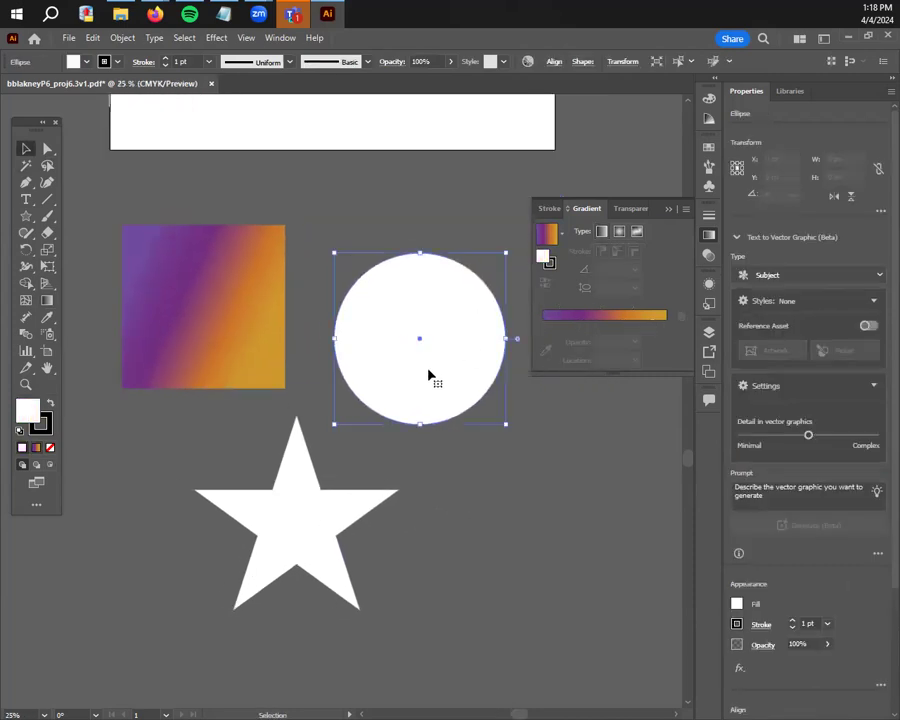
pyautogui.click(619, 232)
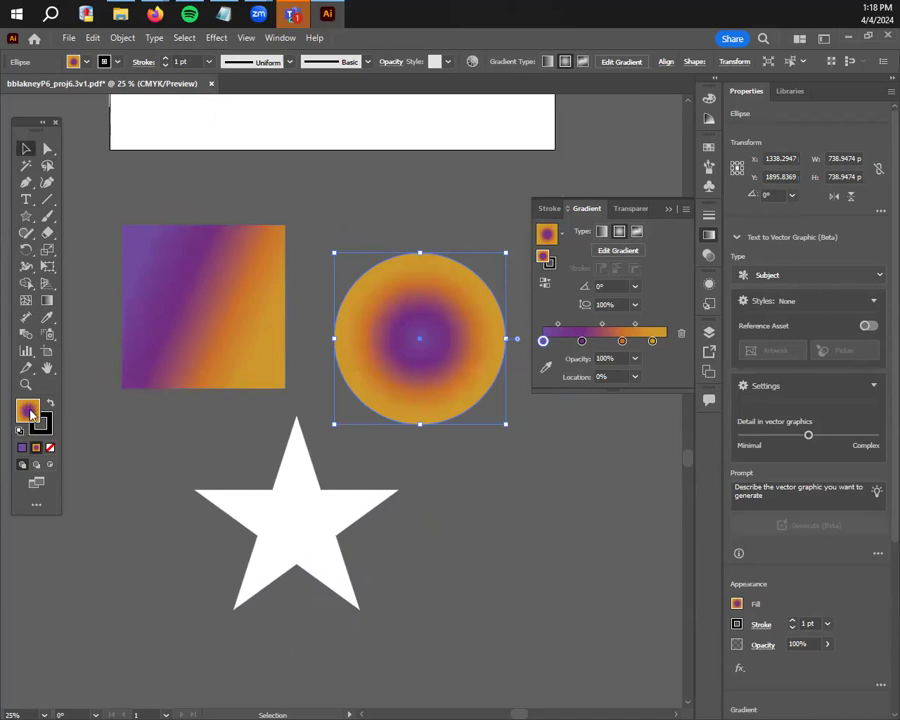
pyautogui.press('d')
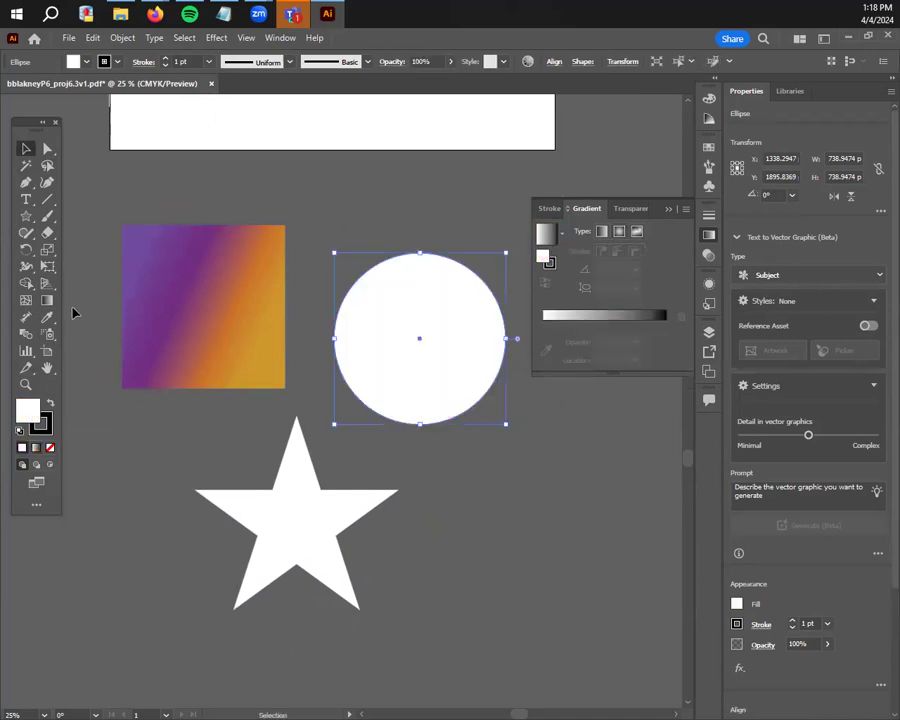
# Apply a default gradient to the circle and switch it to Radial
pyautogui.click(46, 301)
pyautogui.click(466, 337)
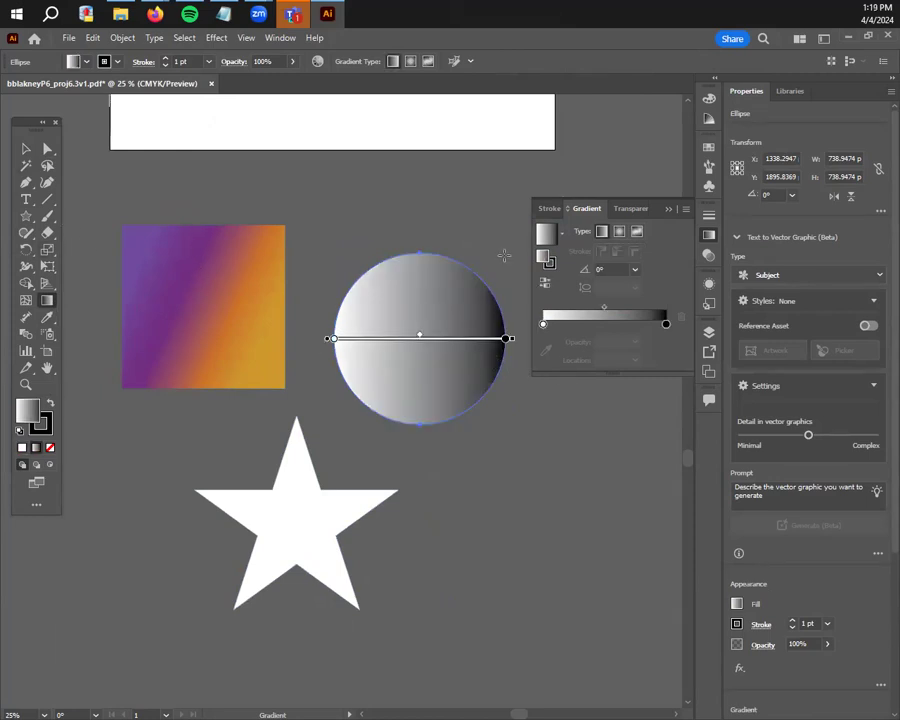
pyautogui.click(620, 232)
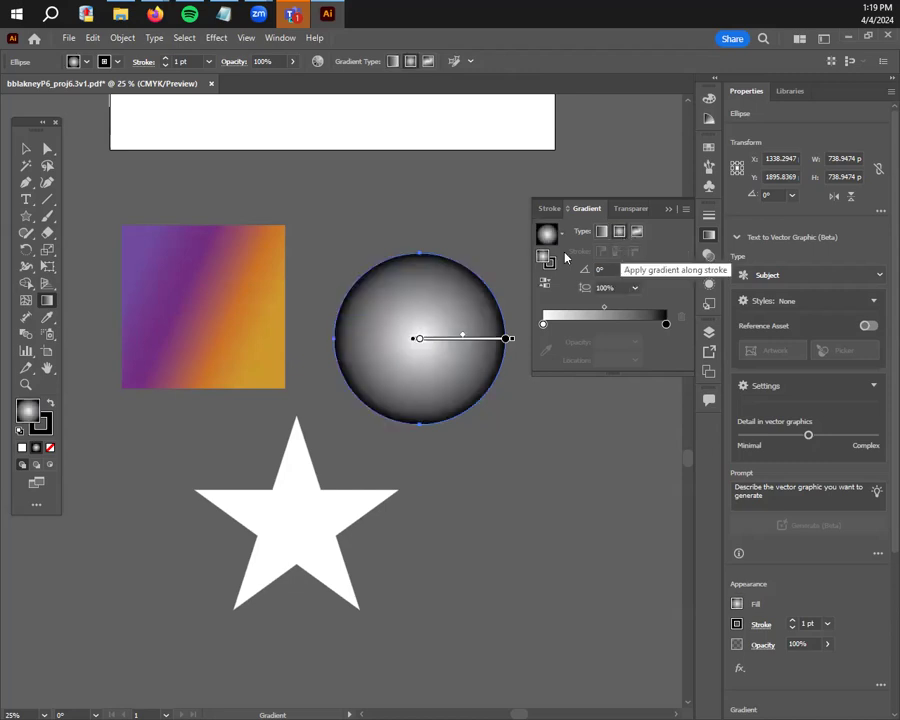
pyautogui.click(26, 148)
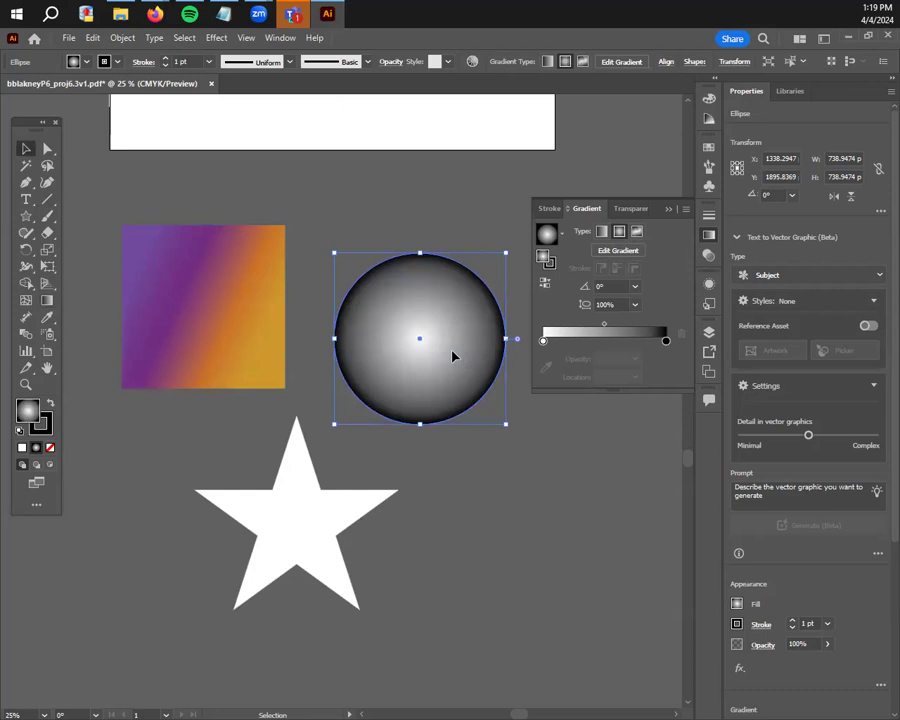
# Move the radial gradient centre to the upper left, extend its end and push the midpoint darker
pyautogui.click(47, 303)
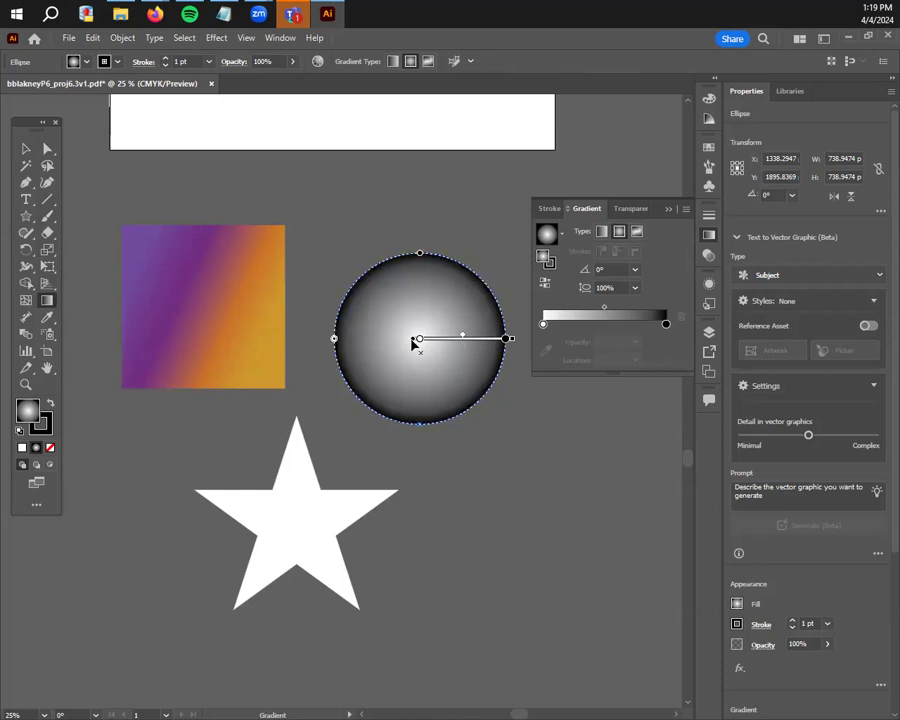
pyautogui.moveTo(413, 343)
pyautogui.mouseDown()
pyautogui.moveTo(366, 336)
pyautogui.moveTo(372, 292)
pyautogui.moveTo(383, 298)
pyautogui.mouseUp()
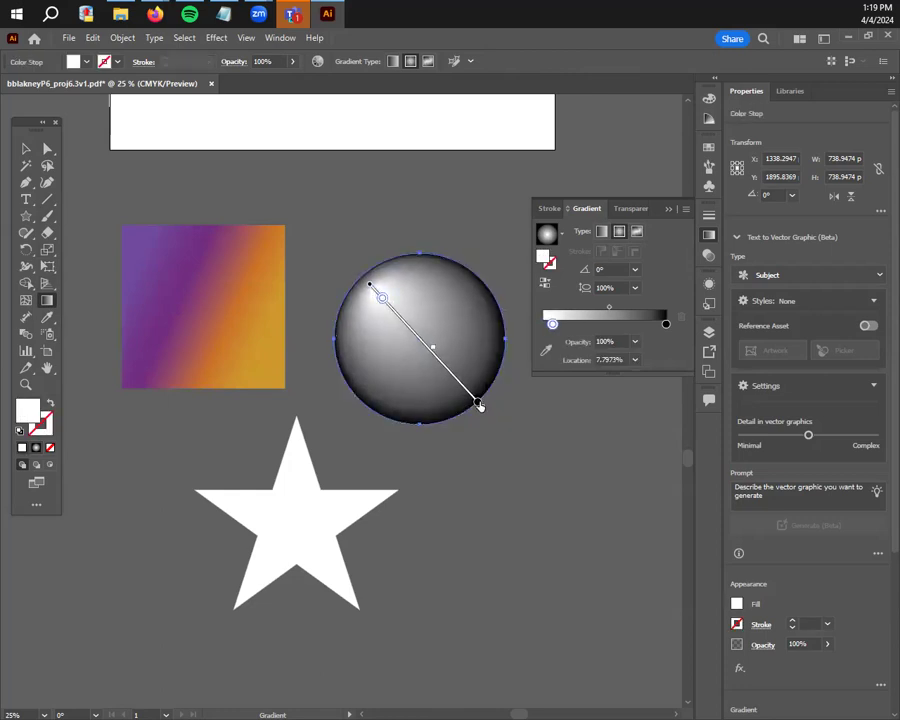
pyautogui.click(478, 402)
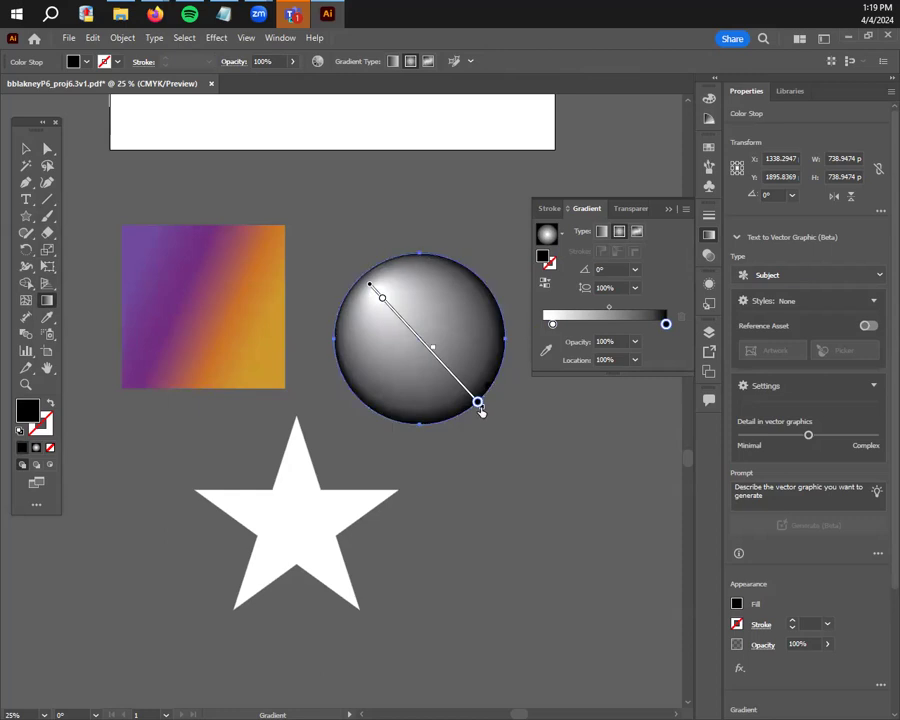
pyautogui.moveTo(484, 410); pyautogui.dragTo(462, 436)
pyautogui.click(395, 285)
pyautogui.moveTo(395, 285); pyautogui.dragTo(394, 280)
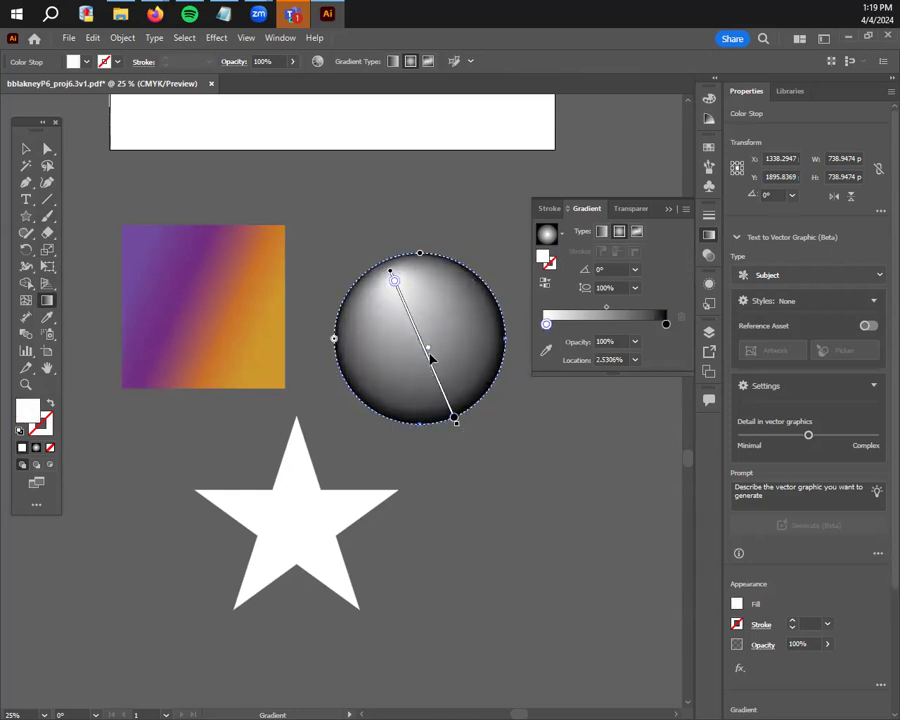
pyautogui.moveTo(428, 350)
pyautogui.mouseDown()
pyautogui.moveTo(420, 334)
pyautogui.moveTo(439, 372)
pyautogui.mouseUp()
# Nudge the sphere's position slightly and reselect it
pyautogui.click(25, 148)
pyautogui.click(518, 378)
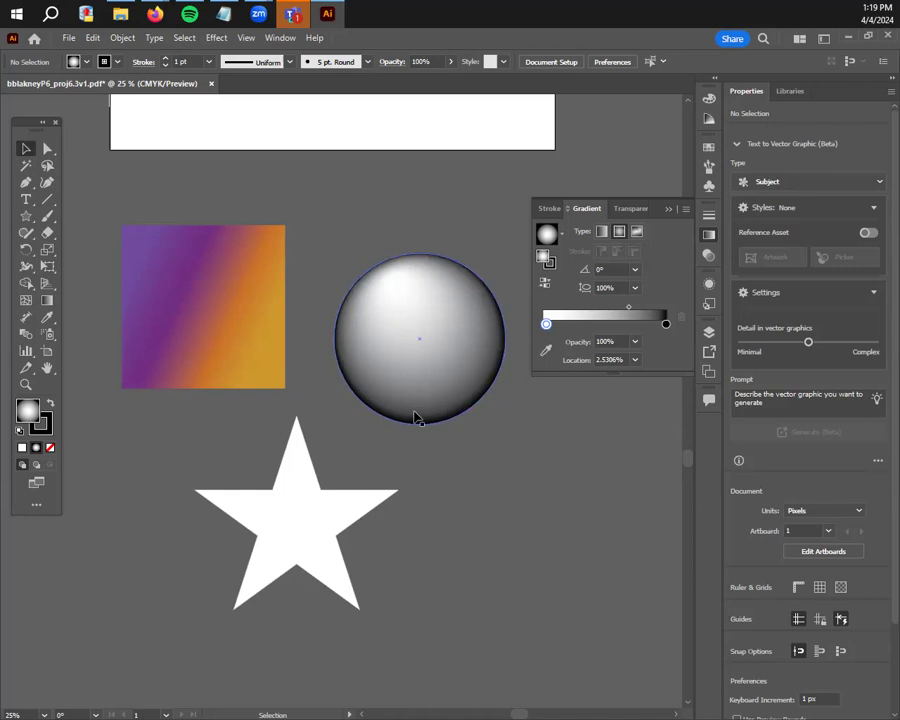
pyautogui.moveTo(416, 416); pyautogui.dragTo(448, 420)
pyautogui.click(543, 497)
pyautogui.click(494, 508)
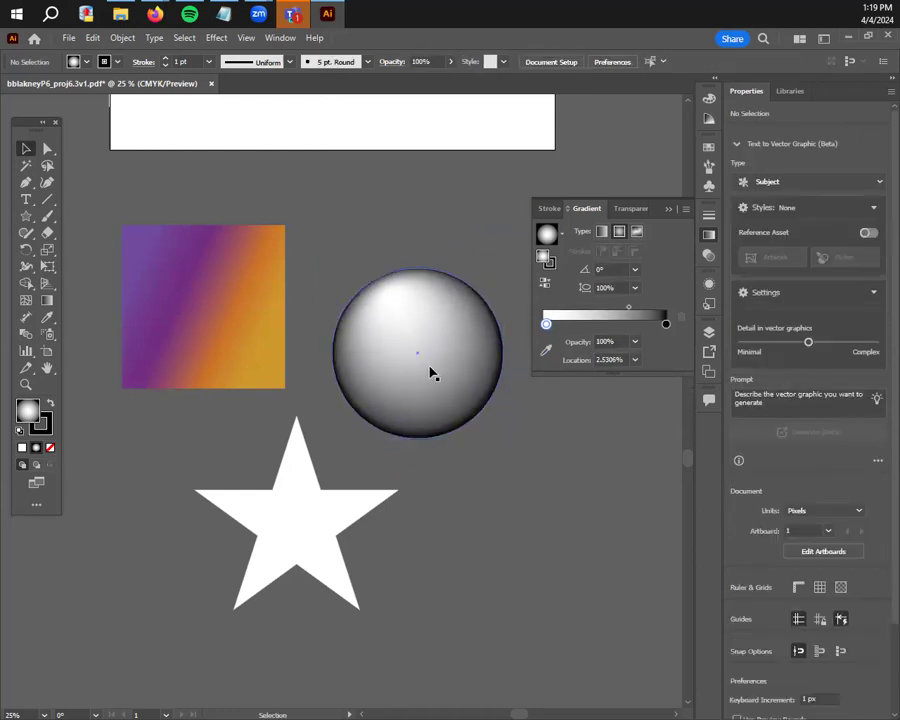
pyautogui.click(432, 373)
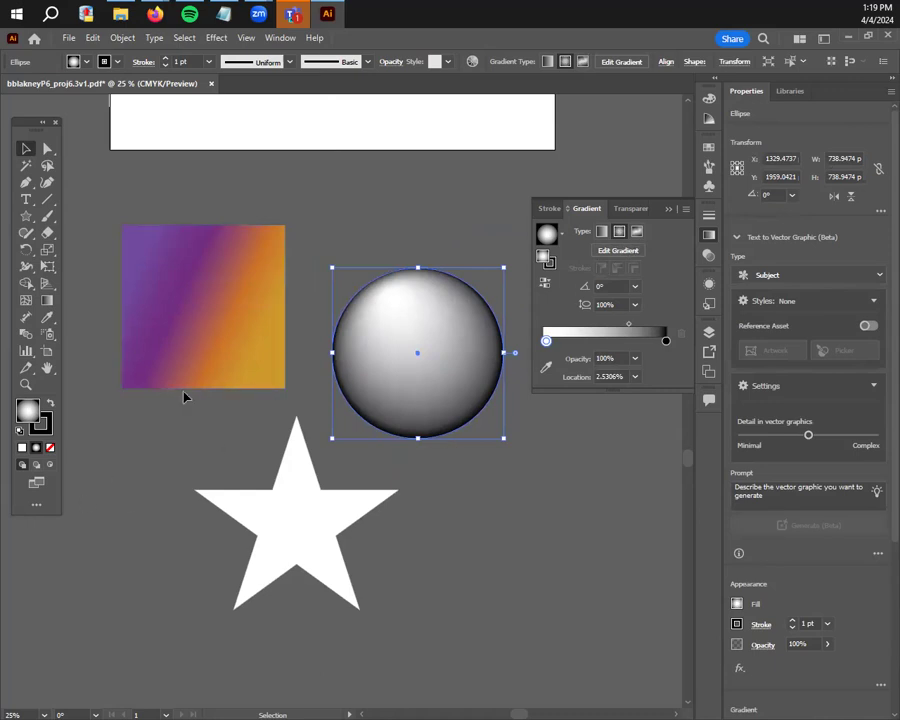
# Eyedrop the rectangle's purple-orange gradient onto the circle, then undo to restore the sphere shading
pyautogui.press('i')
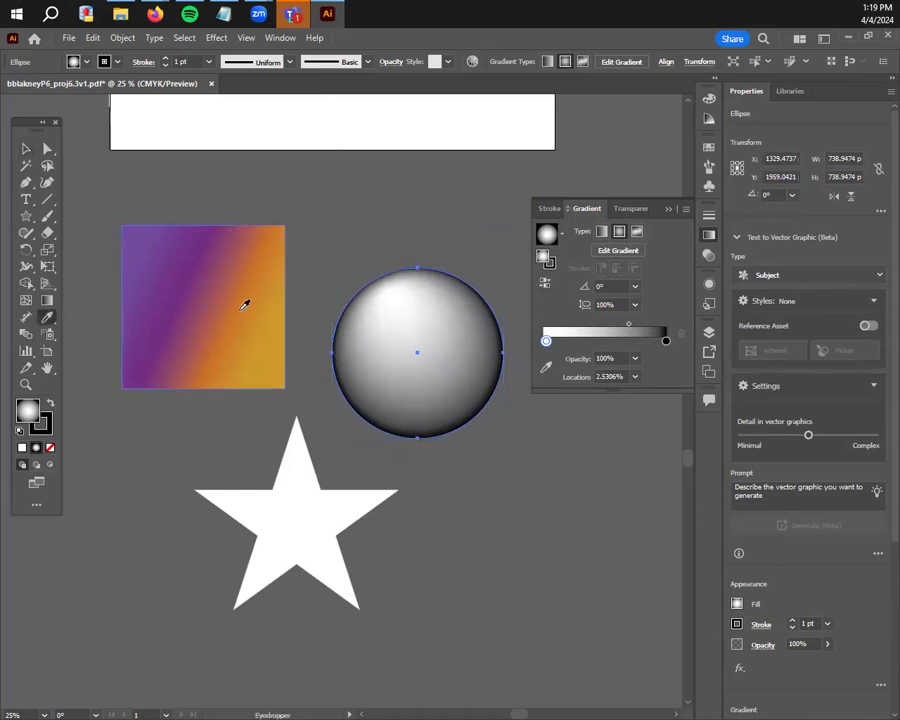
pyautogui.click(239, 278)
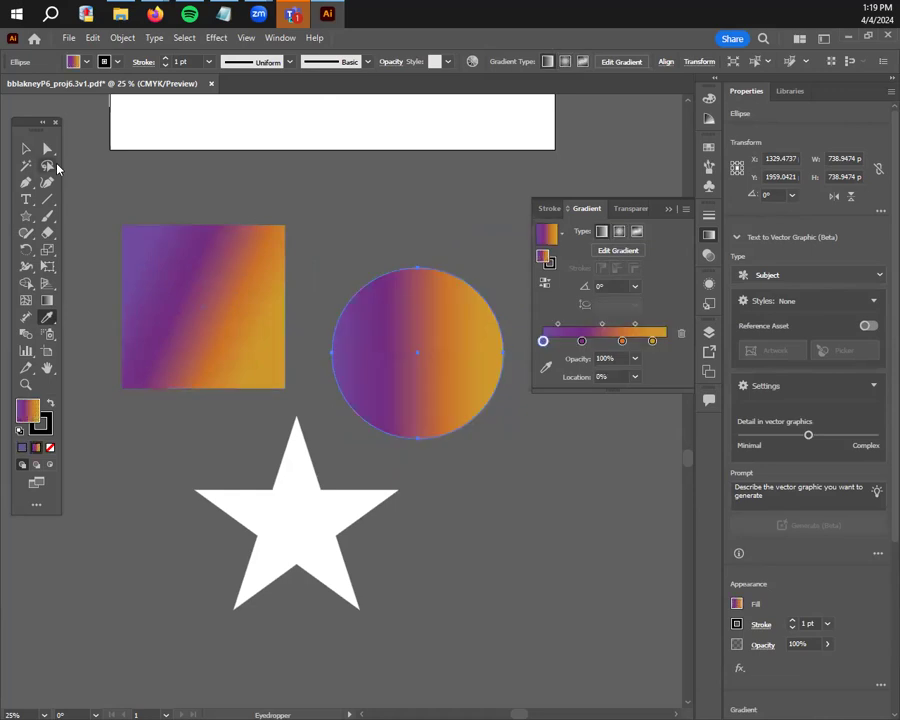
pyautogui.press('v')
pyautogui.click(167, 157)
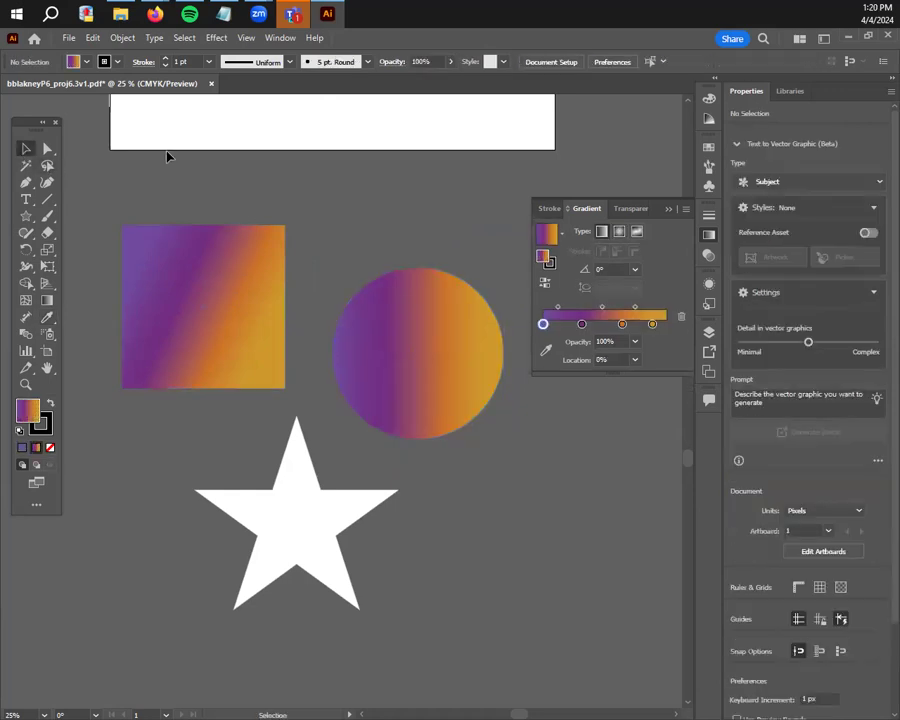
pyautogui.hotkey('ctrl', 'z')
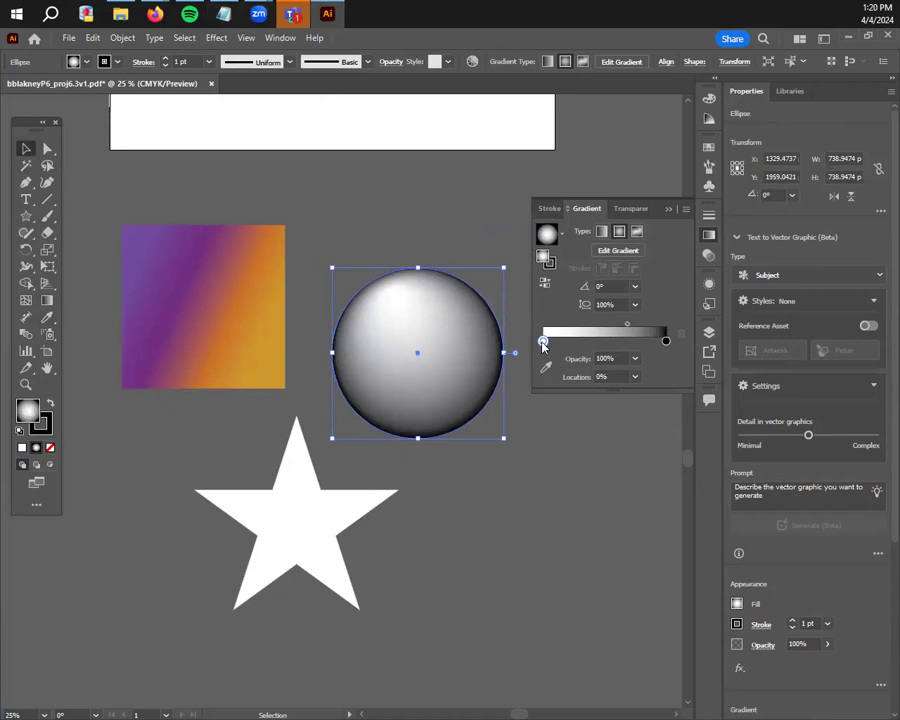
# Recolour the sphere's gradient stops: a pale yellow highlight and a dark green edge
pyautogui.doubleClick(543, 342)
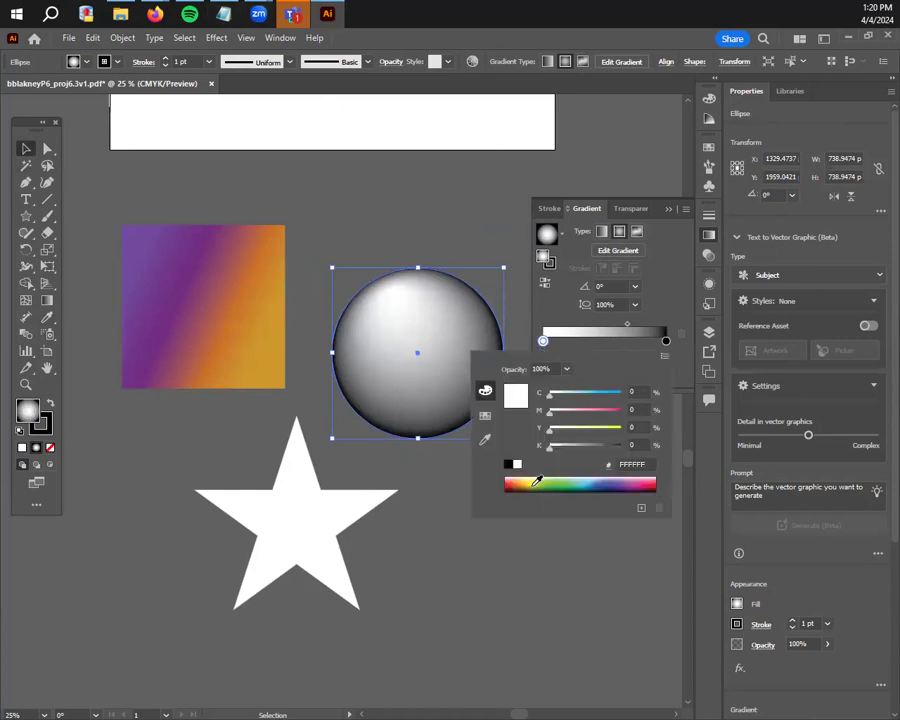
pyautogui.moveTo(535, 483); pyautogui.dragTo(559, 483)
pyautogui.click(666, 341)
pyautogui.doubleClick(666, 341)
pyautogui.press('Escape')
# Move the sphere so it lines up above the star
pyautogui.click(455, 278)
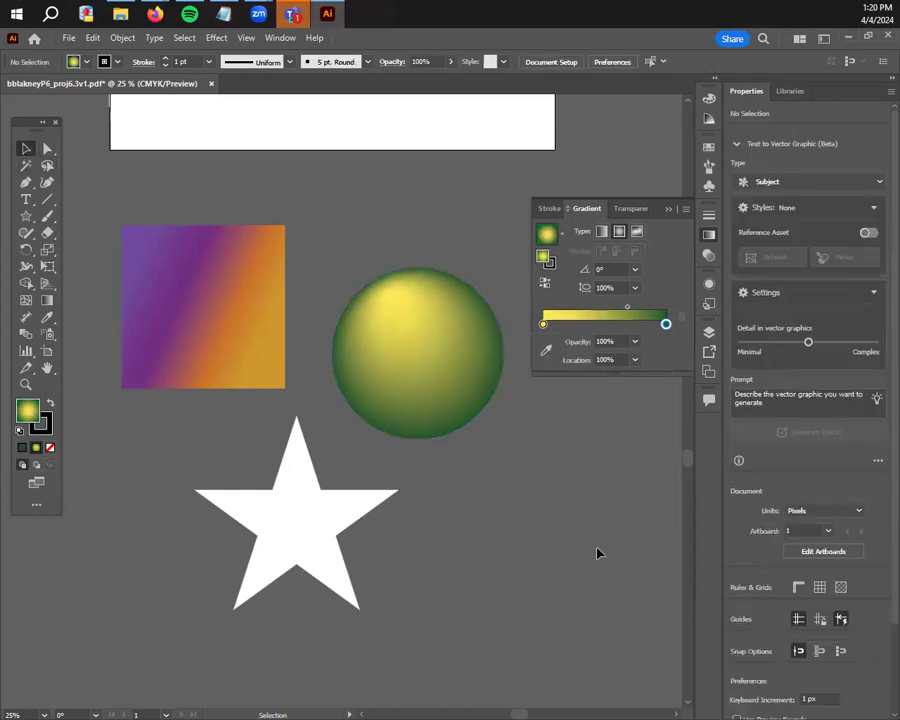
pyautogui.moveTo(425, 360); pyautogui.dragTo(454, 402)
pyautogui.click(505, 458)
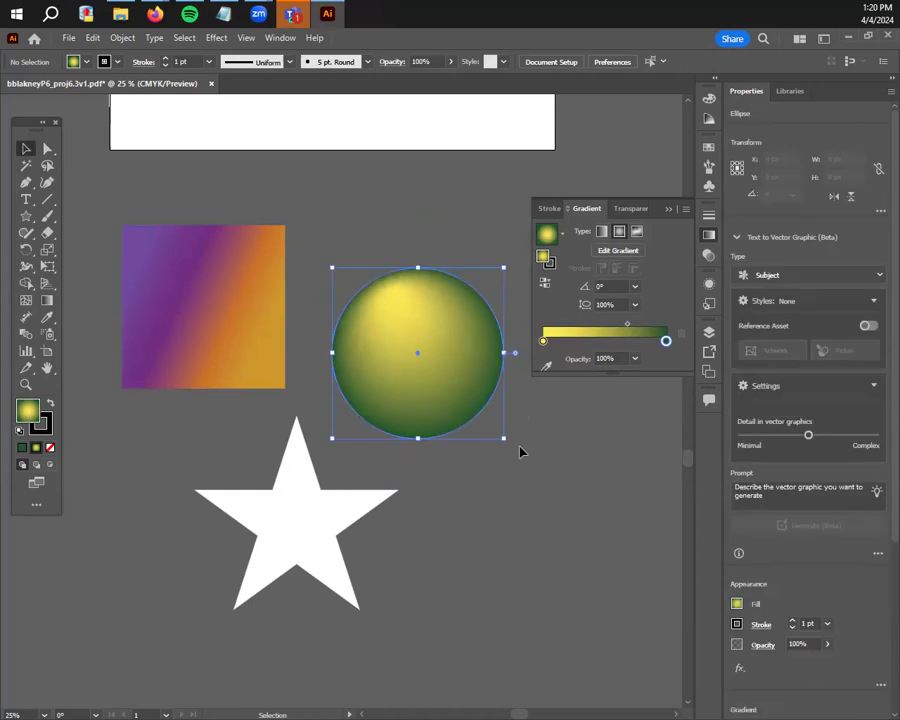
pyautogui.click(507, 449)
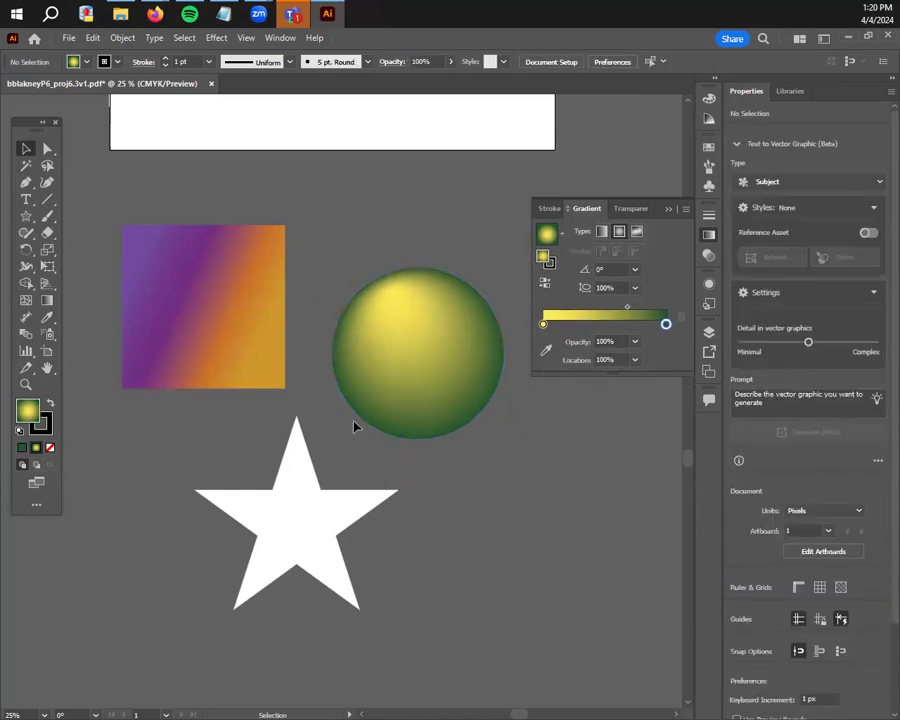
# Give the star a freeform gradient and pull its white and orange colour points inward
pyautogui.click(326, 528)
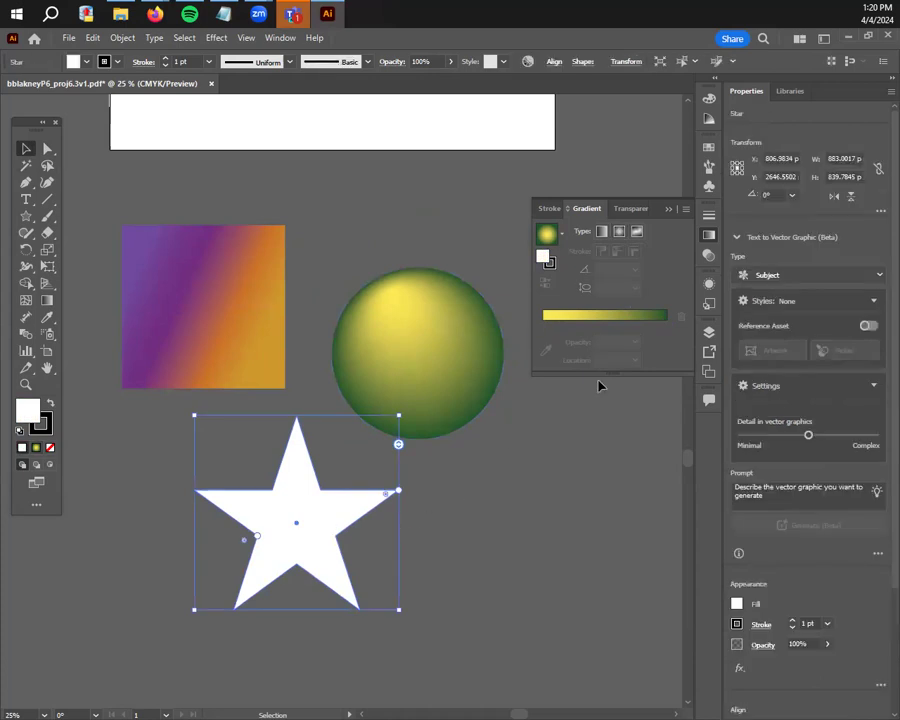
pyautogui.click(637, 232)
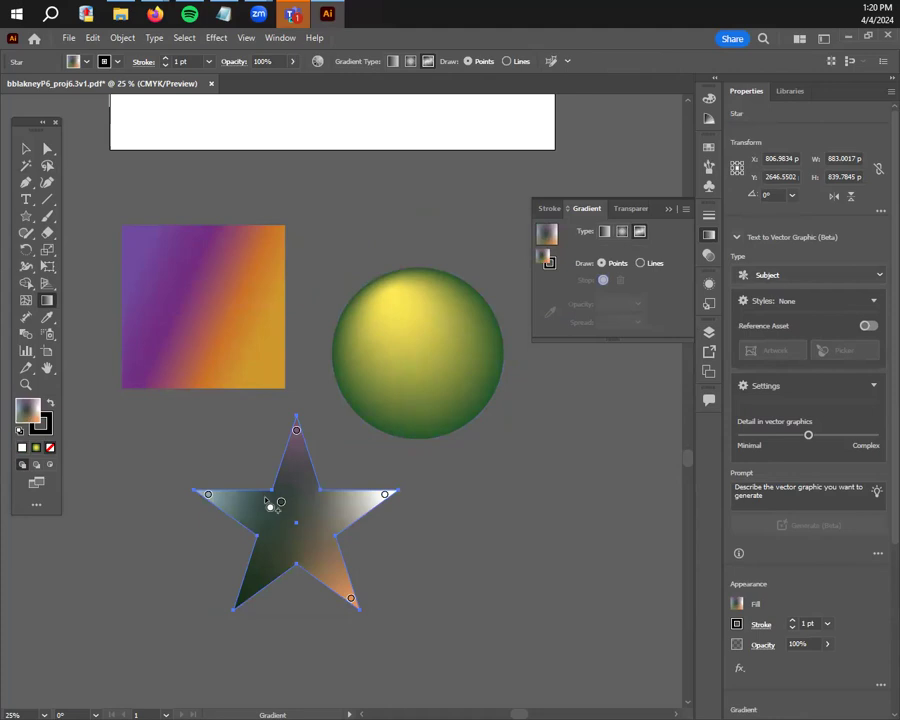
pyautogui.moveTo(281, 501); pyautogui.dragTo(290, 507)
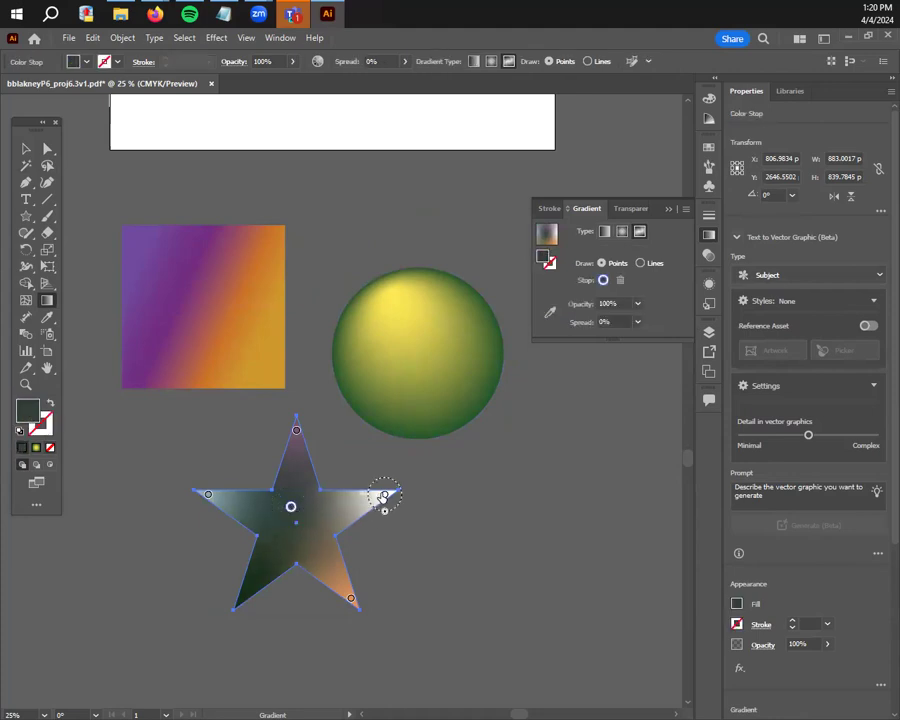
pyautogui.moveTo(382, 489); pyautogui.dragTo(354, 507)
pyautogui.moveTo(350, 600); pyautogui.dragTo(338, 572)
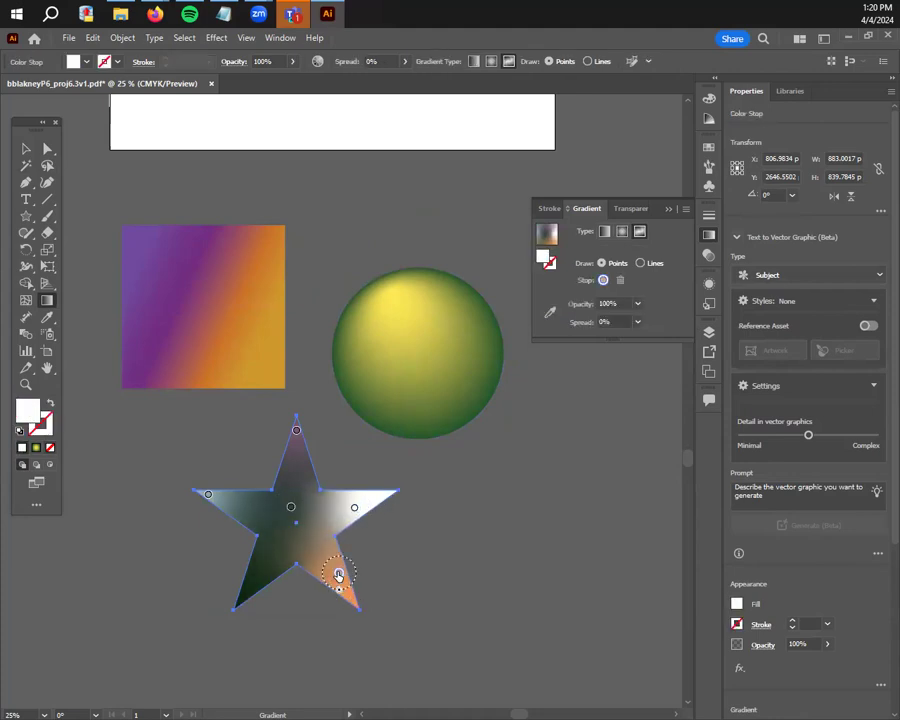
# Drag the dark green colour point off the star to delete it
pyautogui.doubleClick(208, 494)
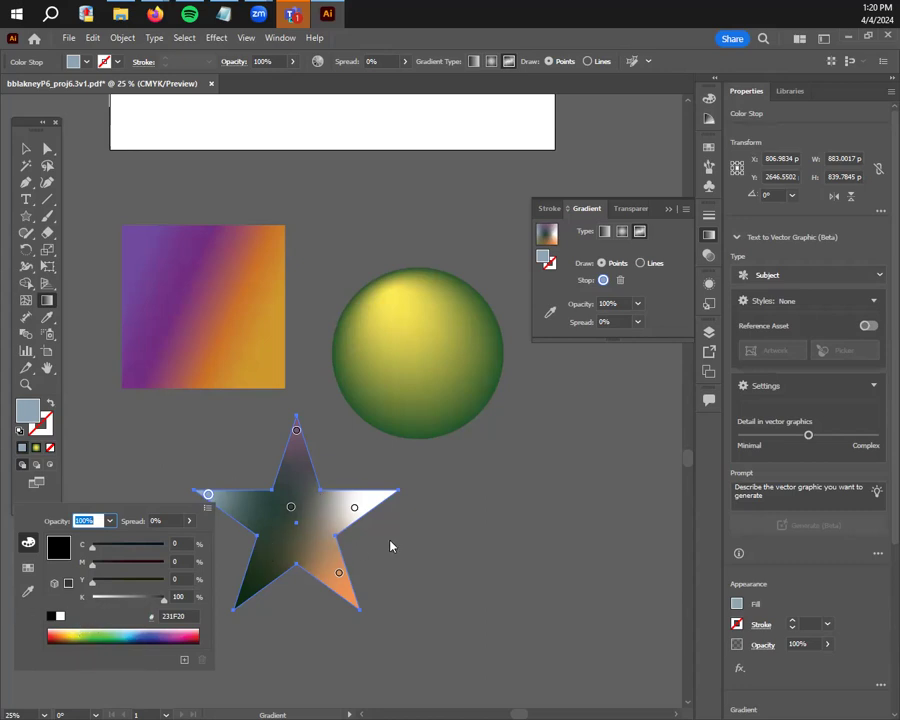
pyautogui.click(296, 432)
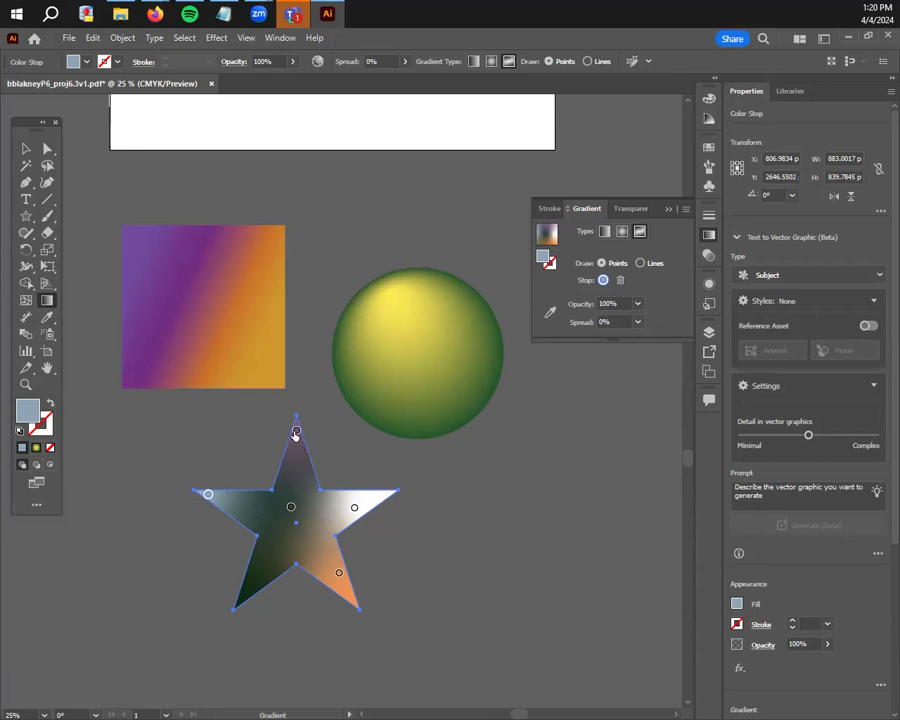
pyautogui.click(296, 431)
pyautogui.click(354, 507)
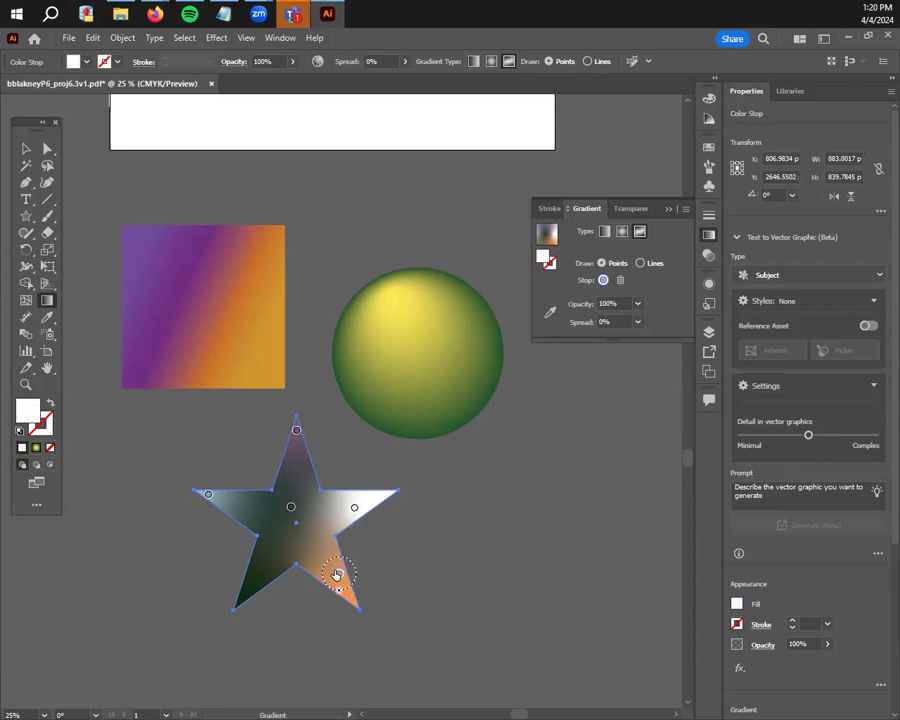
pyautogui.click(339, 573)
pyautogui.click(208, 494)
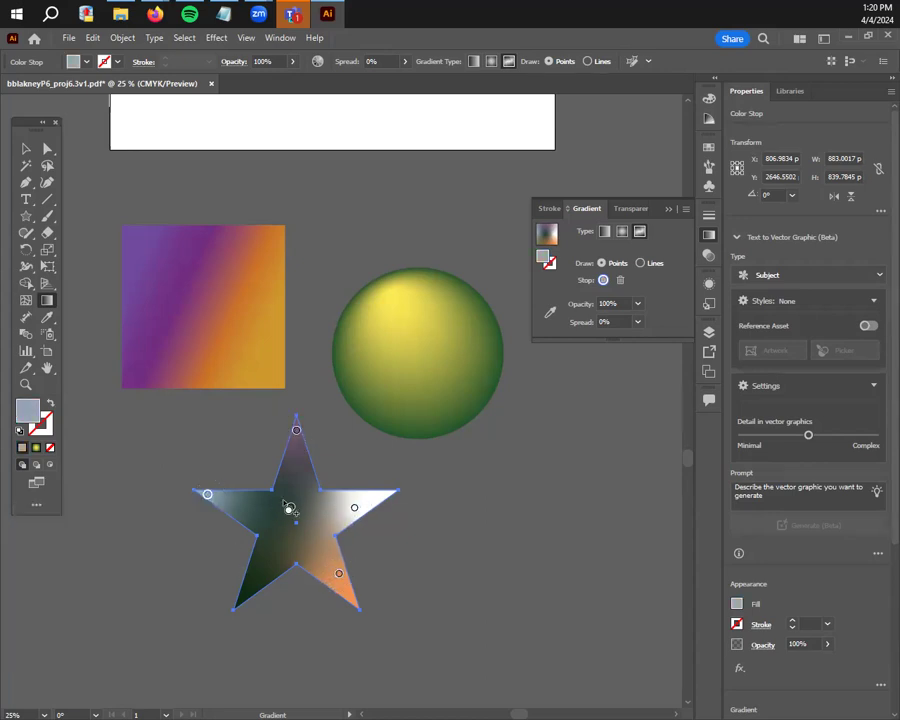
pyautogui.moveTo(290, 507); pyautogui.dragTo(76, 623)
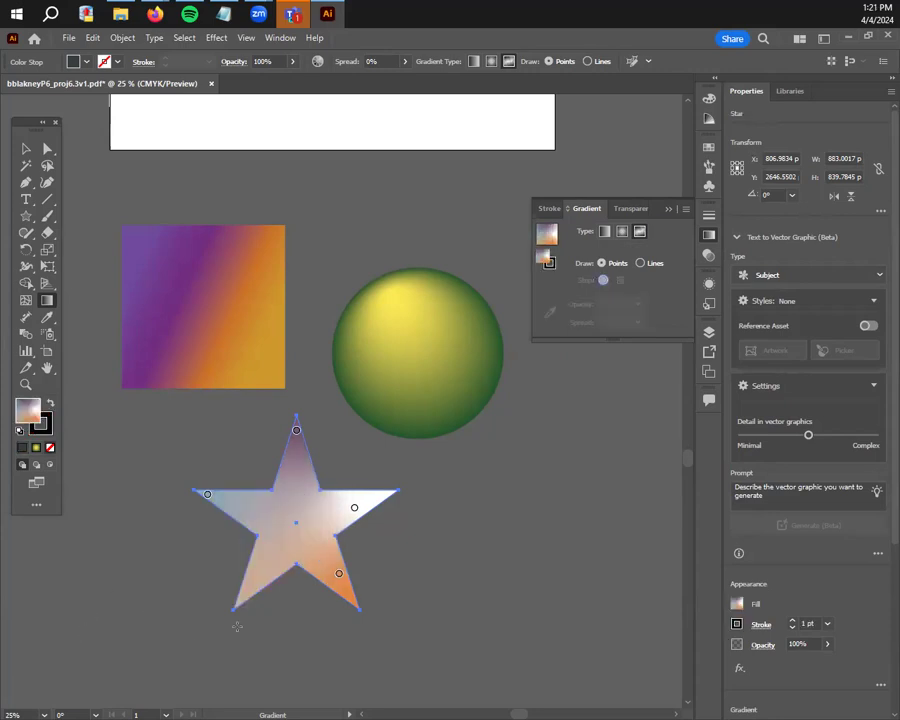
# Reposition the star's gradient points: orange to the middle, purple down, light blue to the lower-left arm
pyautogui.moveTo(354, 507); pyautogui.dragTo(662, 552)
pyautogui.click(338, 537)
pyautogui.moveTo(338, 537); pyautogui.dragTo(327, 484)
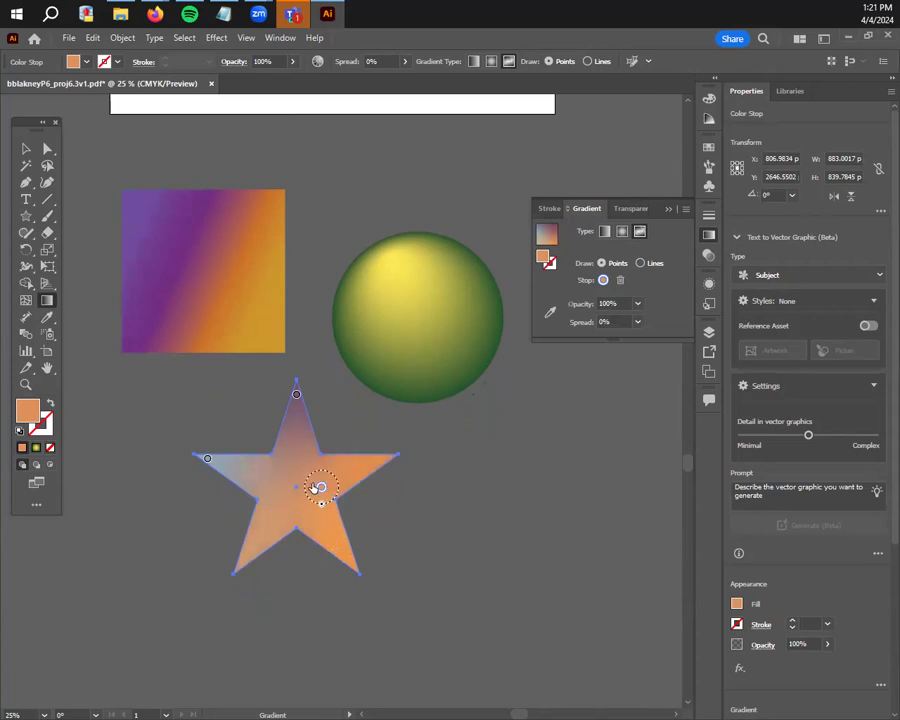
pyautogui.moveTo(296, 394); pyautogui.dragTo(296, 449)
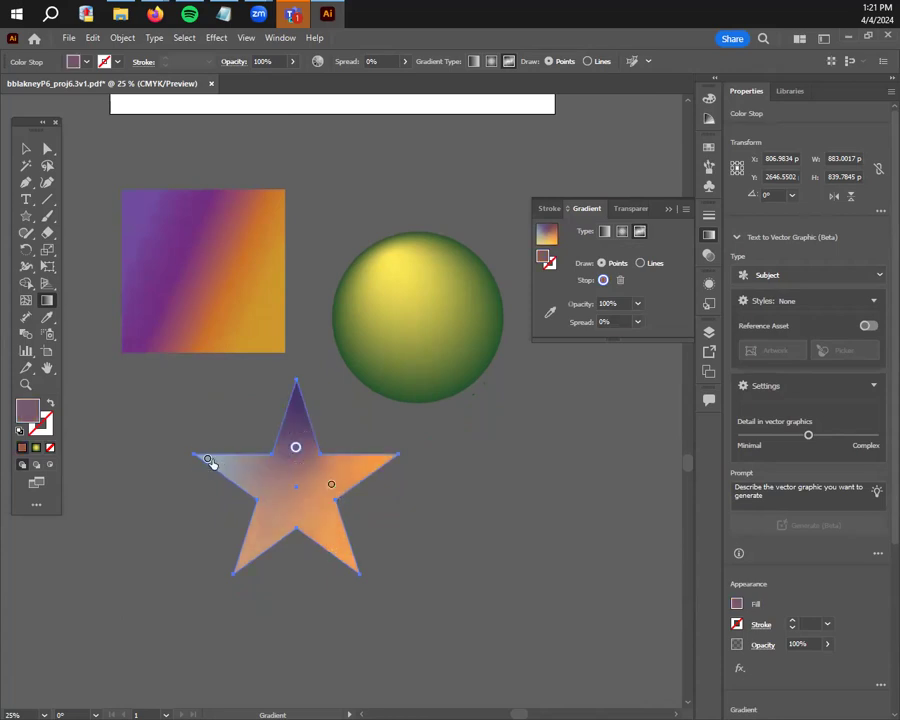
pyautogui.moveTo(209, 458); pyautogui.dragTo(271, 520)
# Recolour the star's orange gradient point to red
pyautogui.click(330, 486)
pyautogui.doubleClick(330, 488)
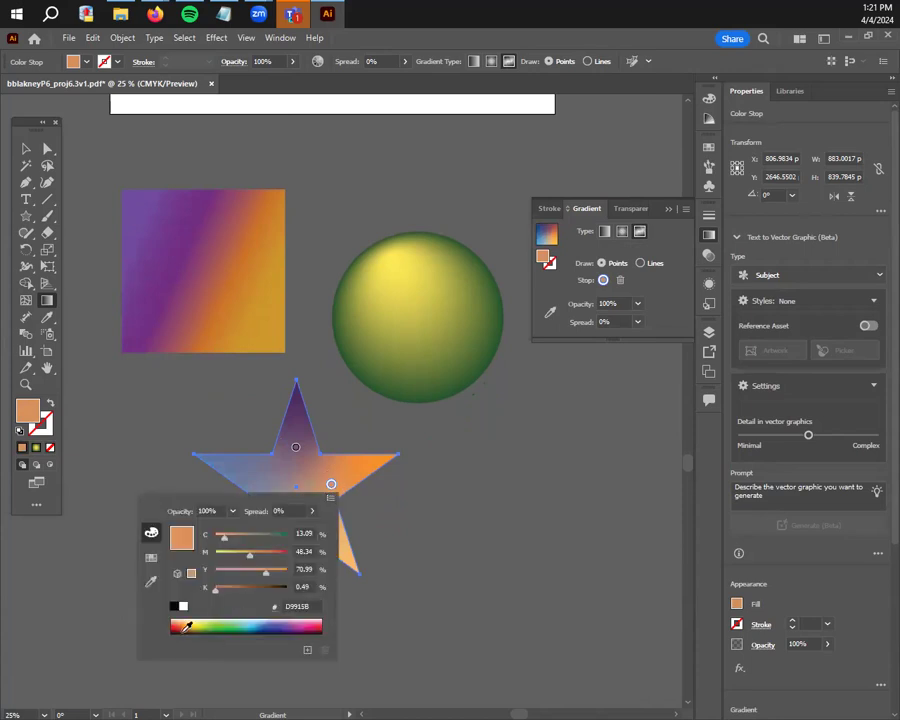
pyautogui.moveTo(186, 627); pyautogui.dragTo(179, 623)
pyautogui.click(297, 445)
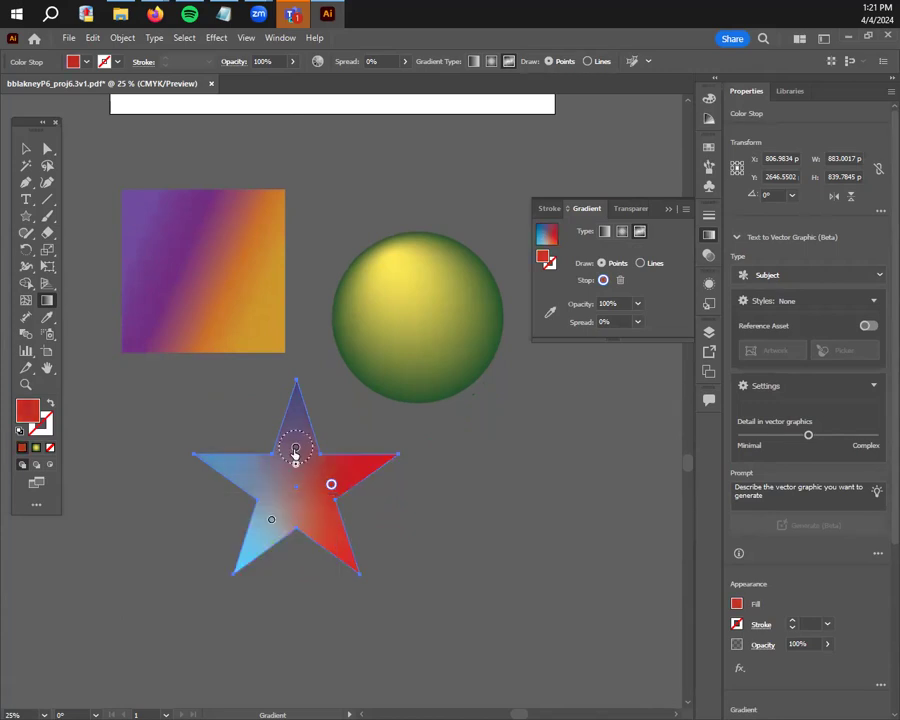
# Set the star's top gradient point to a red-brown using the CMYK sliders
pyautogui.click(296, 447)
pyautogui.doubleClick(296, 448)
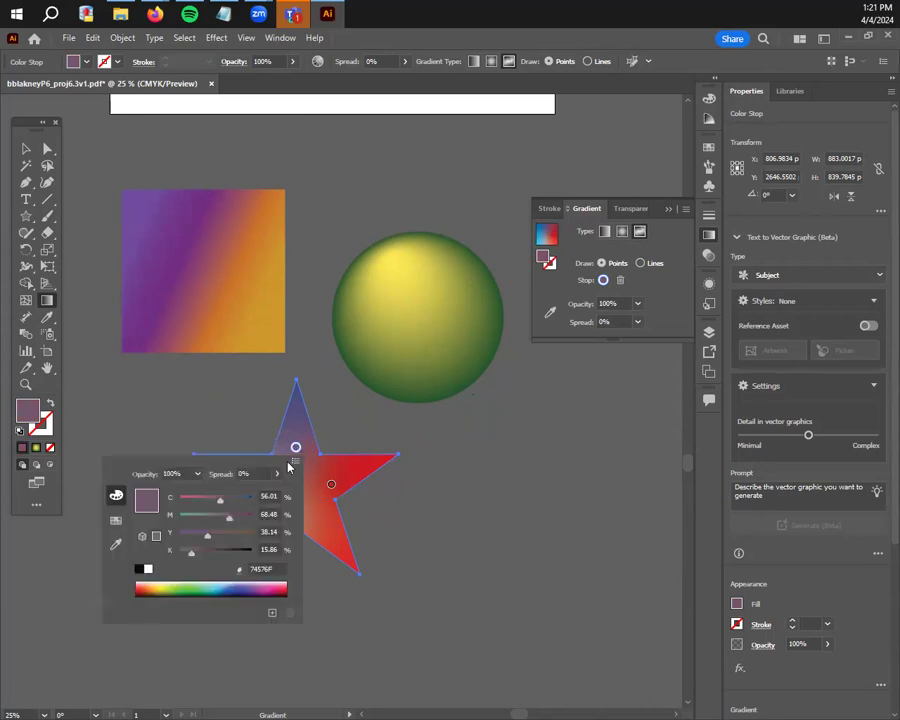
pyautogui.moveTo(154, 585); pyautogui.dragTo(141, 593)
pyautogui.moveTo(243, 518); pyautogui.dragTo(209, 555)
pyautogui.moveTo(199, 506); pyautogui.dragTo(213, 560)
pyautogui.moveTo(203, 501); pyautogui.dragTo(200, 507)
pyautogui.click(424, 522)
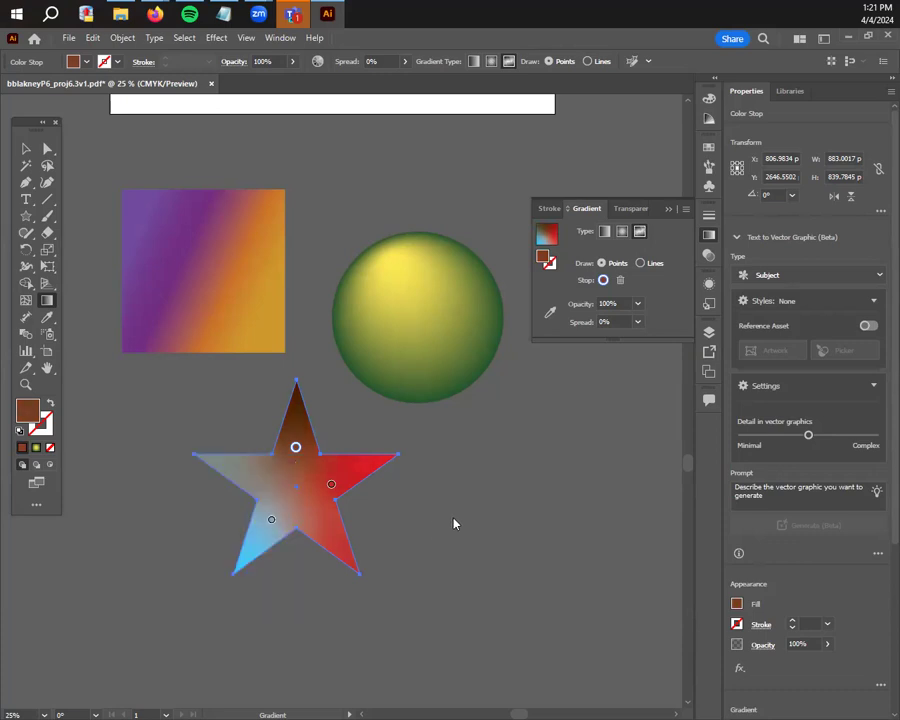
# Turn the light-blue point a saturated dark red in the Color Picker
pyautogui.click(263, 522)
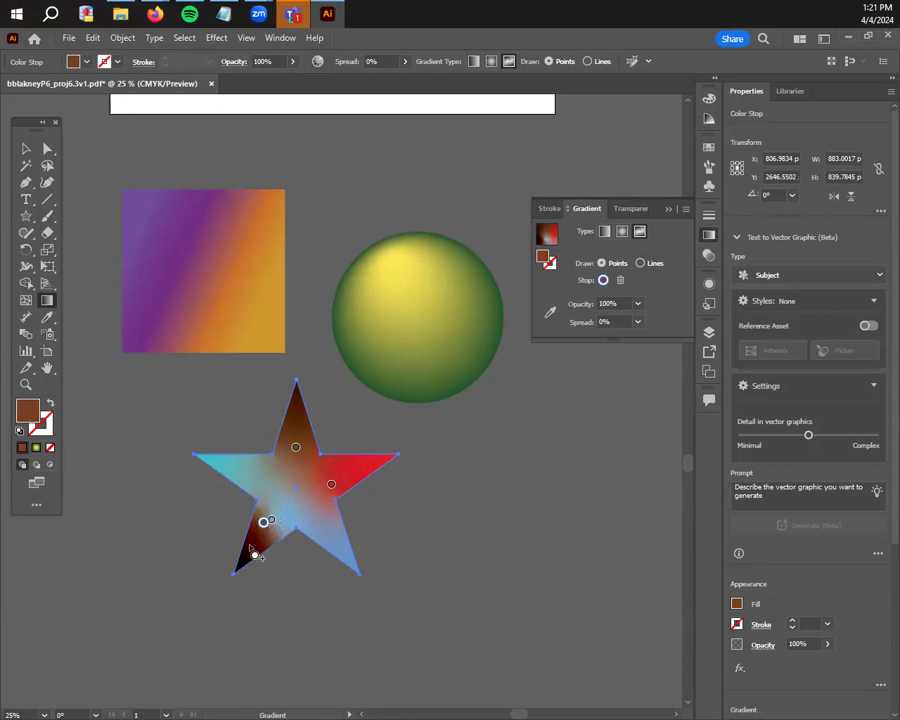
pyautogui.hotkey('ctrl', 'z')
pyautogui.hotkey('ctrl', 'z')
pyautogui.click(271, 519)
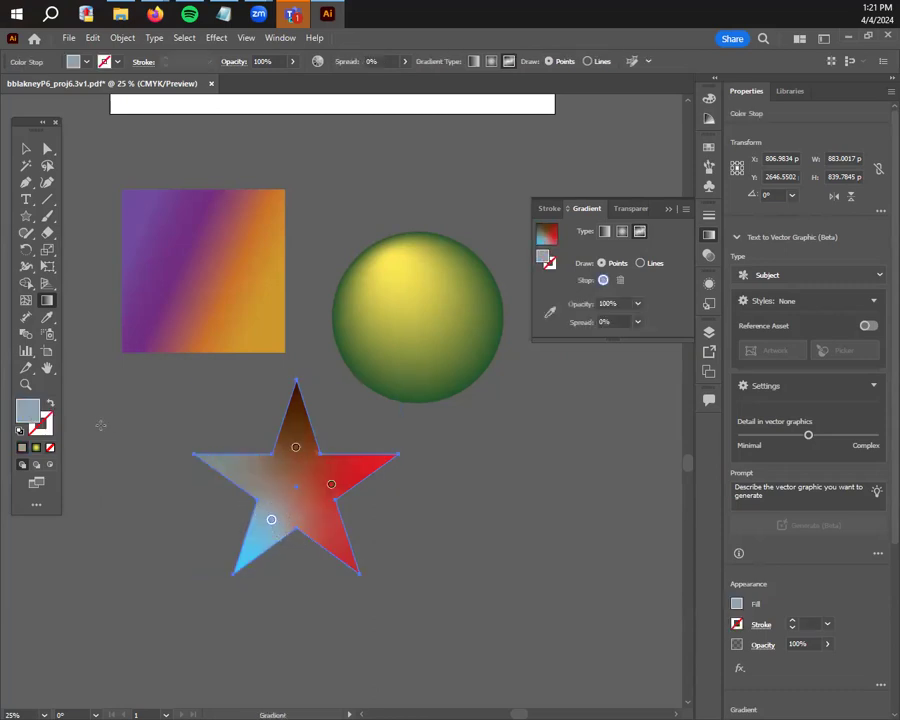
pyautogui.doubleClick(30, 410)
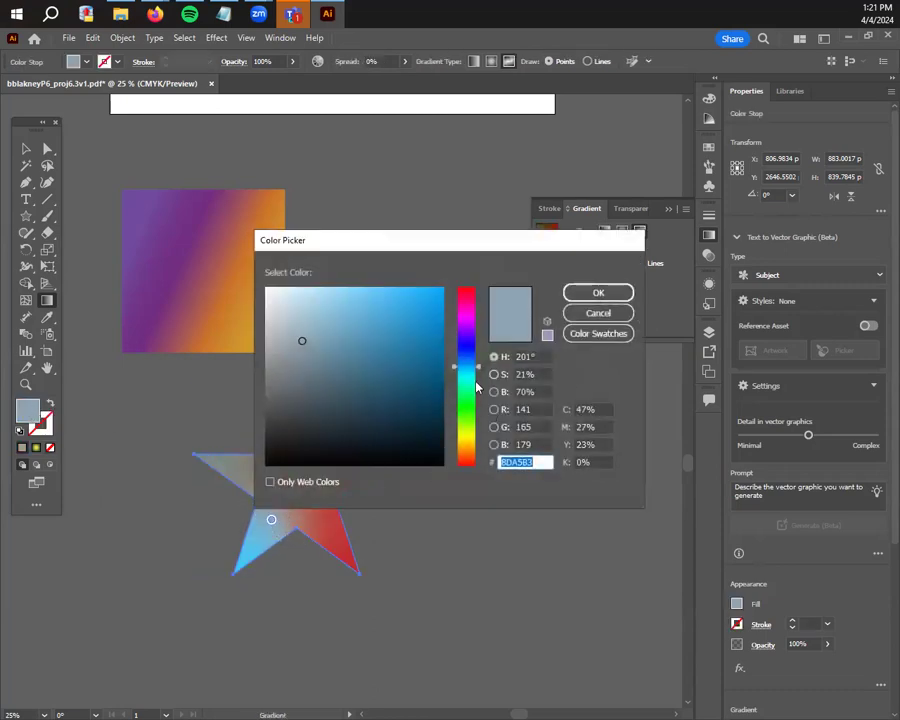
pyautogui.moveTo(462, 410); pyautogui.dragTo(474, 458)
pyautogui.moveTo(422, 376); pyautogui.dragTo(443, 355)
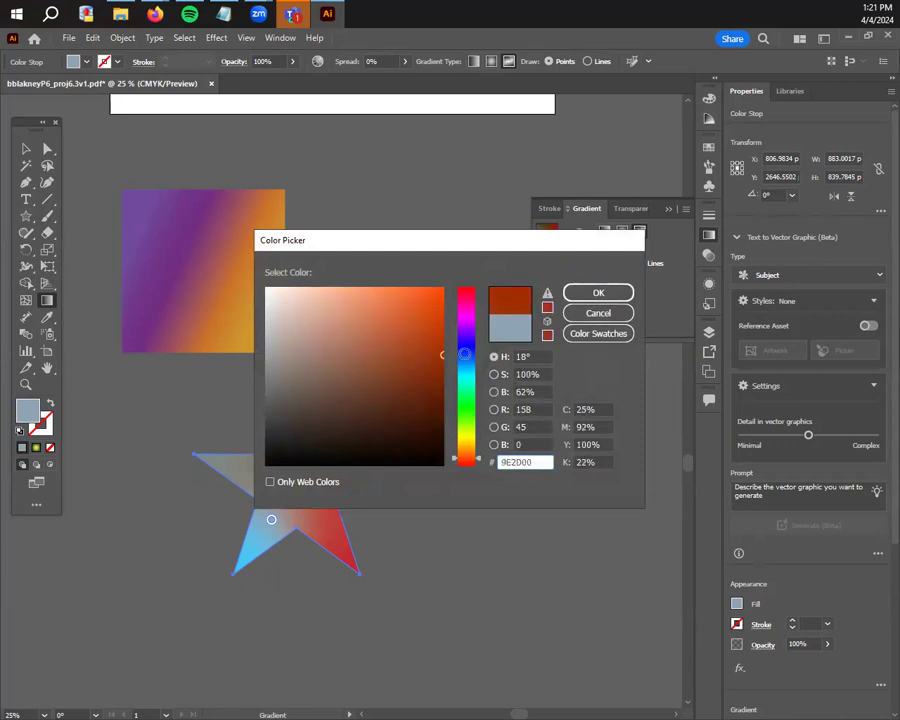
pyautogui.click(598, 293)
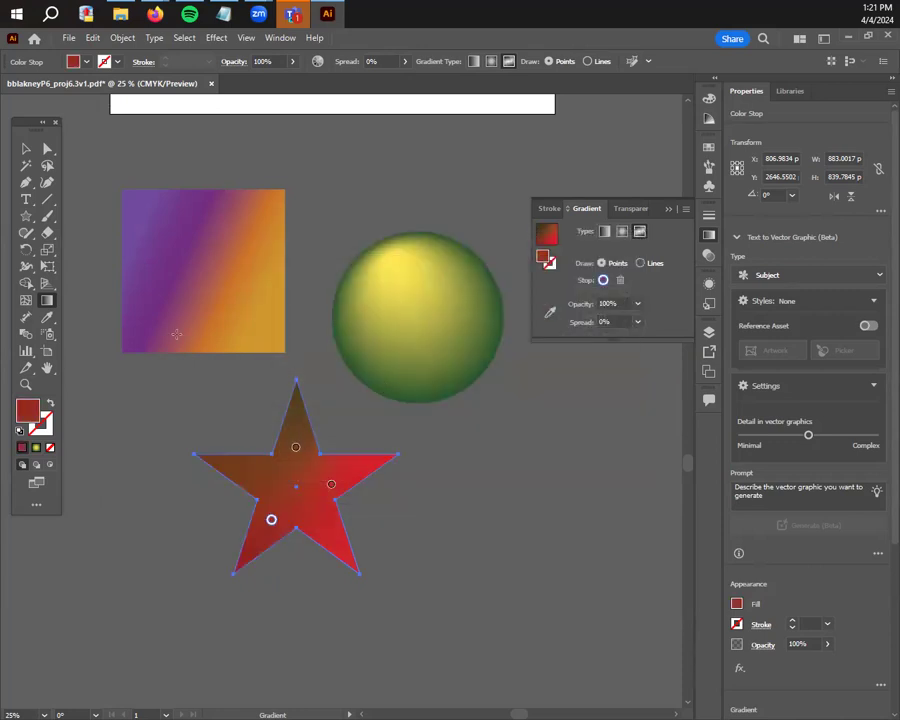
pyautogui.click(407, 520)
pyautogui.press('v')
pyautogui.click(200, 270)
# Round off the star's points with its corner widget
pyautogui.click(468, 537)
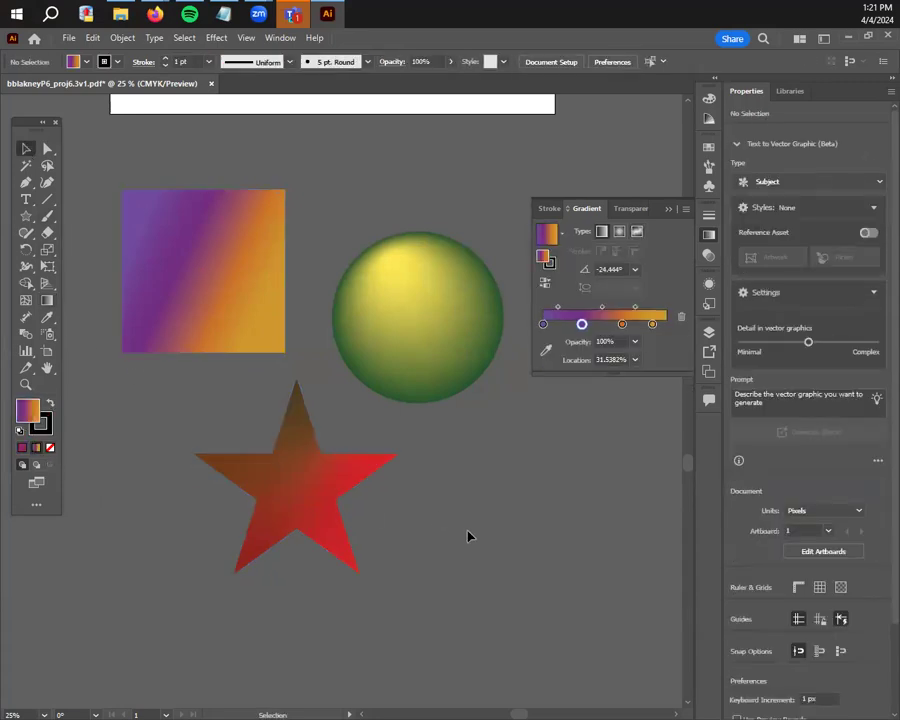
pyautogui.click(305, 467)
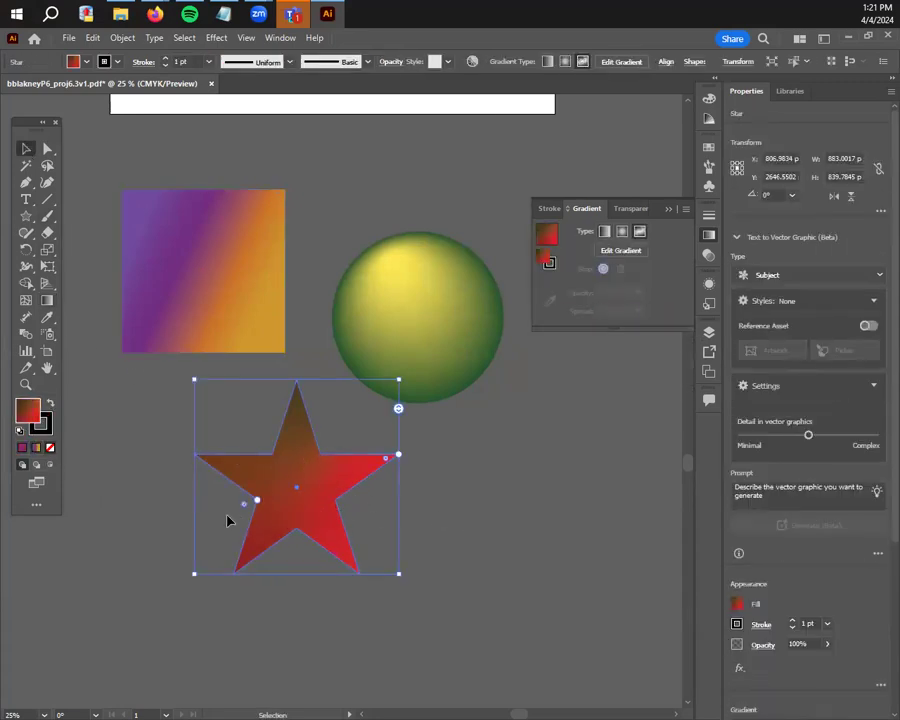
pyautogui.press('g')
pyautogui.moveTo(258, 507)
pyautogui.mouseDown()
pyautogui.moveTo(284, 527)
pyautogui.moveTo(245, 495)
pyautogui.moveTo(225, 508)
pyautogui.mouseUp()
pyautogui.press('v')
pyautogui.click(309, 610)
# Spread the star's freeform gradient points further apart: top higher, lower-left and right lower
pyautogui.click(335, 506)
pyautogui.click(621, 252)
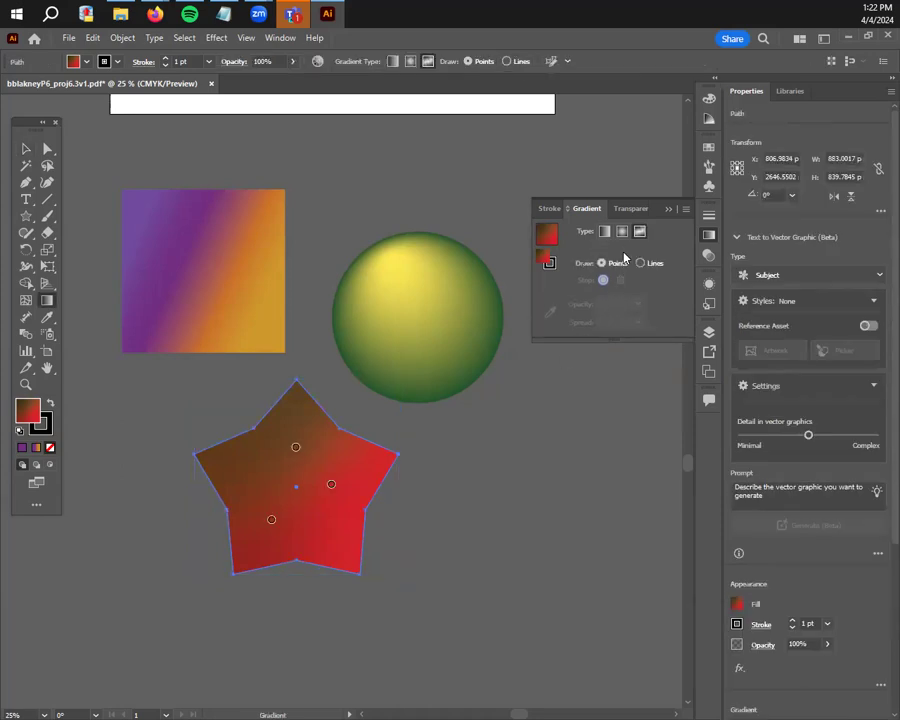
pyautogui.moveTo(295, 448); pyautogui.dragTo(296, 418)
pyautogui.moveTo(271, 519); pyautogui.dragTo(259, 534)
pyautogui.moveTo(335, 480); pyautogui.dragTo(341, 504)
pyautogui.click(25, 148)
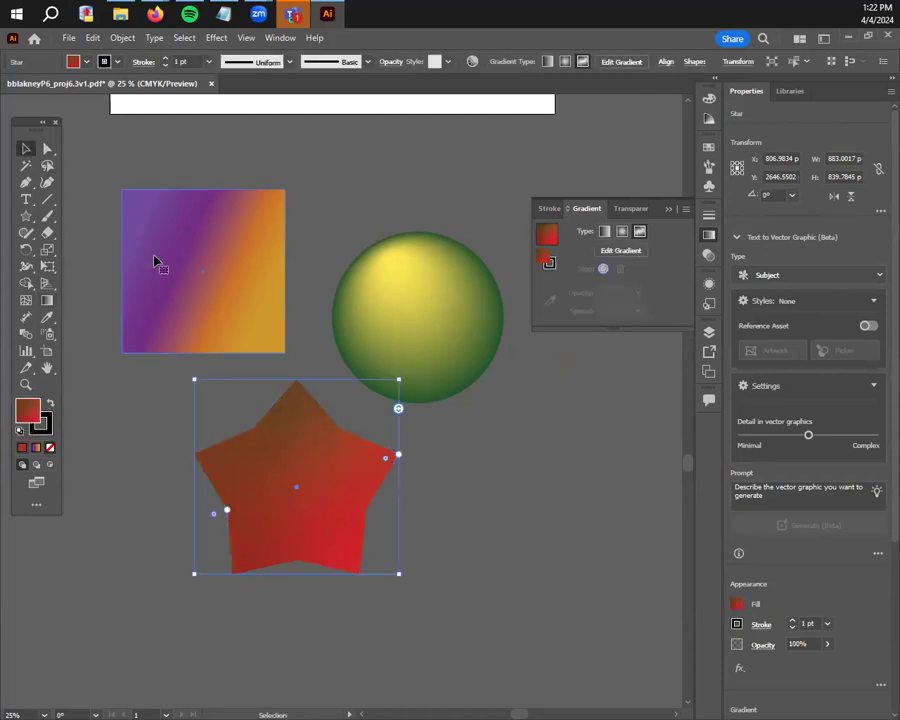
# Check the gradient controls on the rectangle and the sphere, then deselect everything
pyautogui.click(171, 265)
pyautogui.click(608, 250)
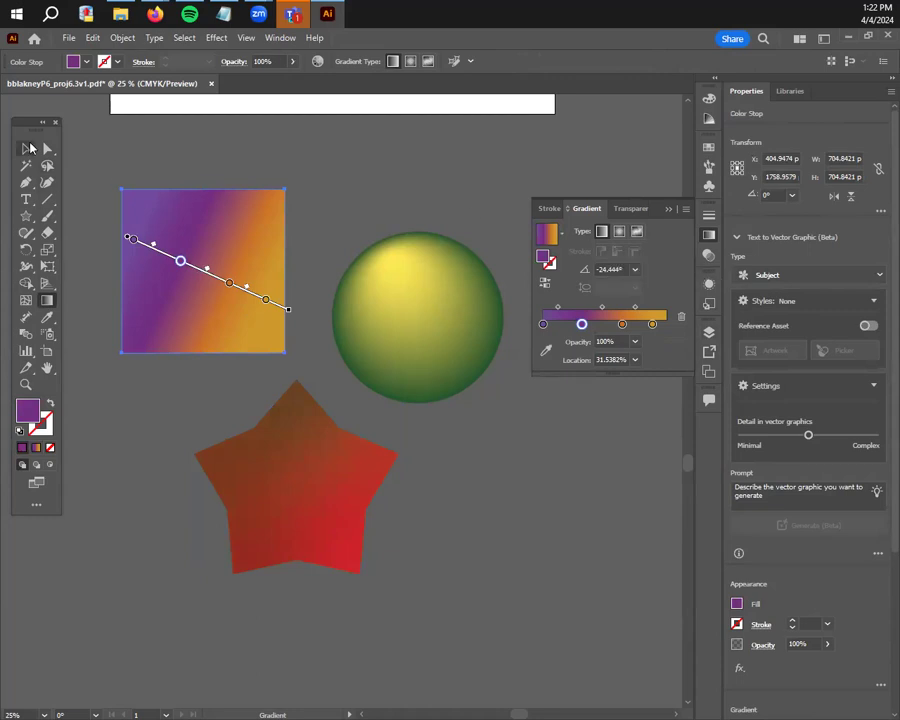
pyautogui.click(25, 148)
pyautogui.click(488, 311)
pyautogui.click(619, 252)
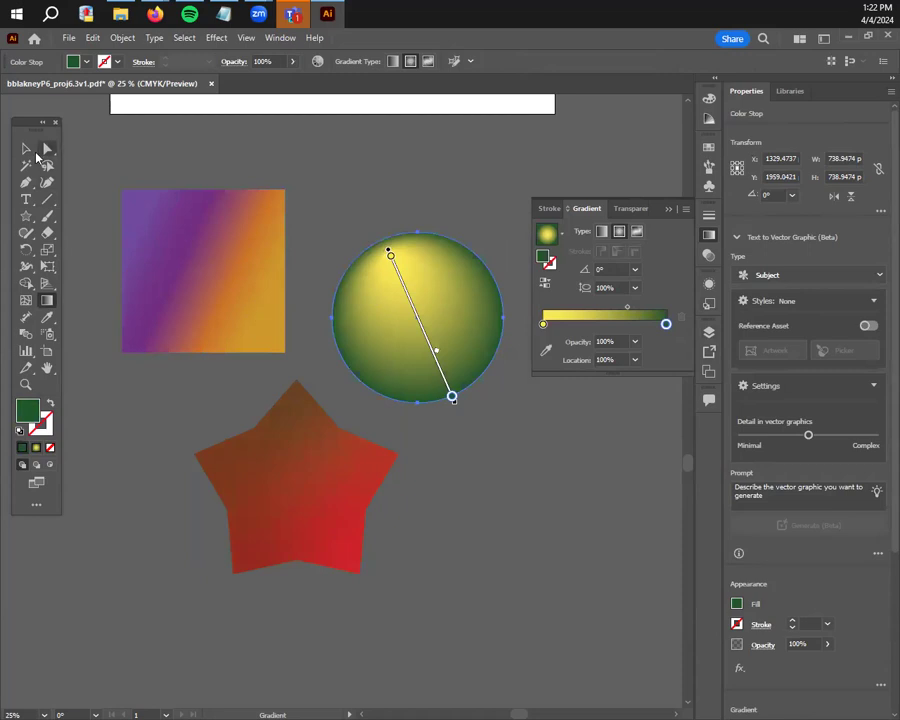
pyautogui.press('v')
pyautogui.click(287, 171)
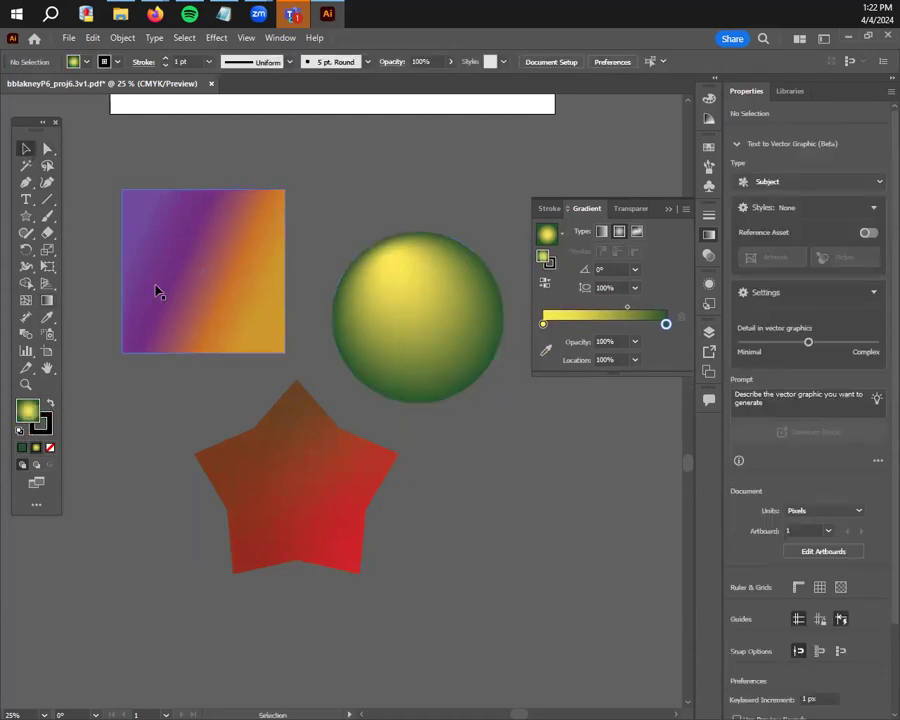
# Shift the sphere up-left, the gradient square up and right, and the star left
pyautogui.moveTo(428, 391); pyautogui.dragTo(406, 368)
pyautogui.click(498, 426)
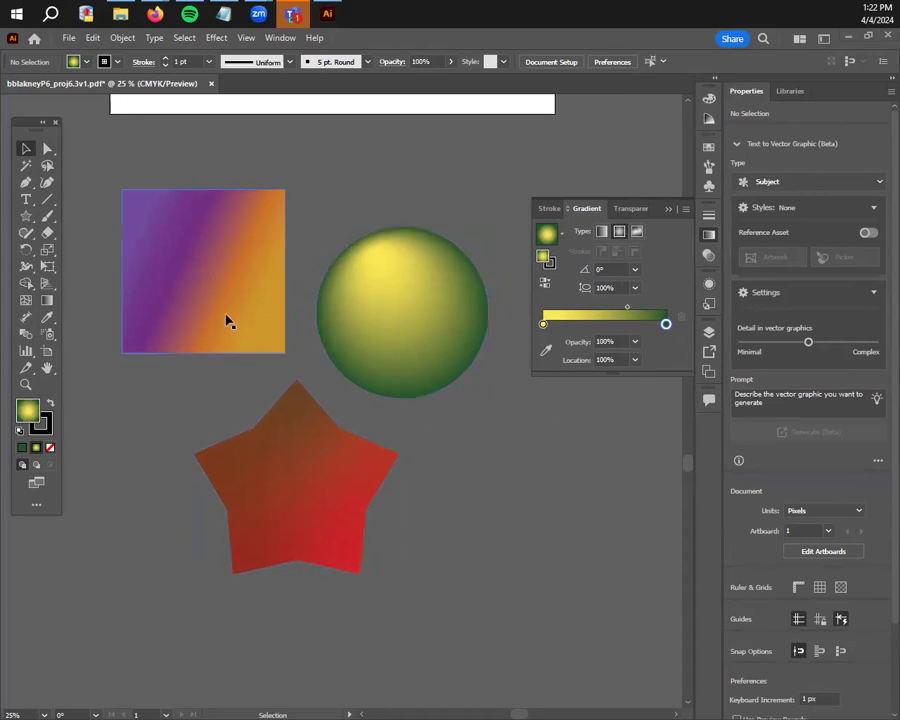
pyautogui.moveTo(226, 319); pyautogui.dragTo(247, 331)
pyautogui.click(514, 472)
pyautogui.click(216, 455)
pyautogui.click(148, 428)
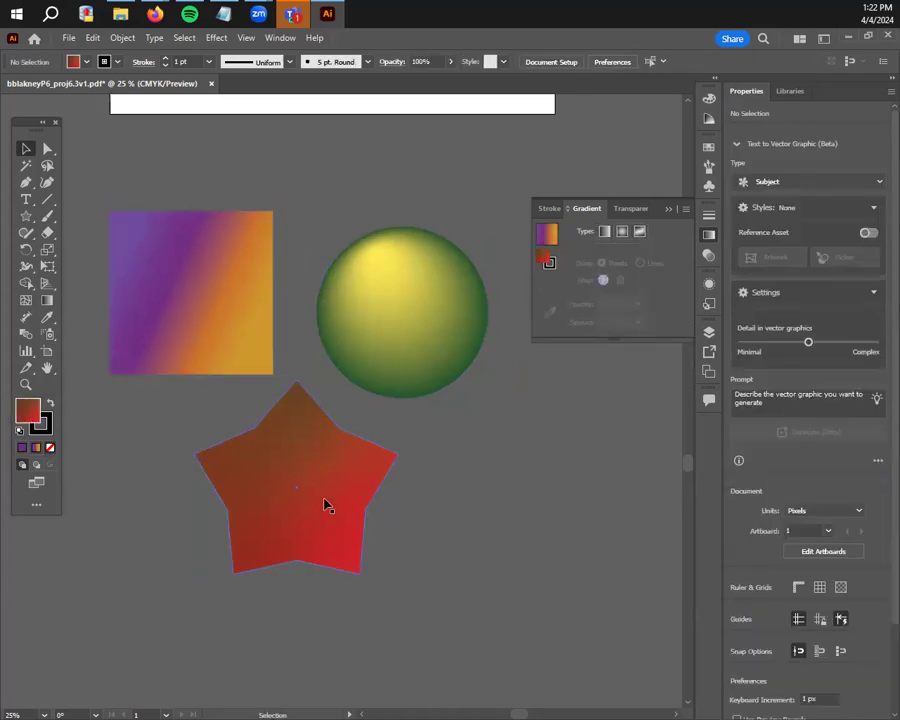
pyautogui.moveTo(255, 271); pyautogui.dragTo(250, 240)
pyautogui.click(419, 521)
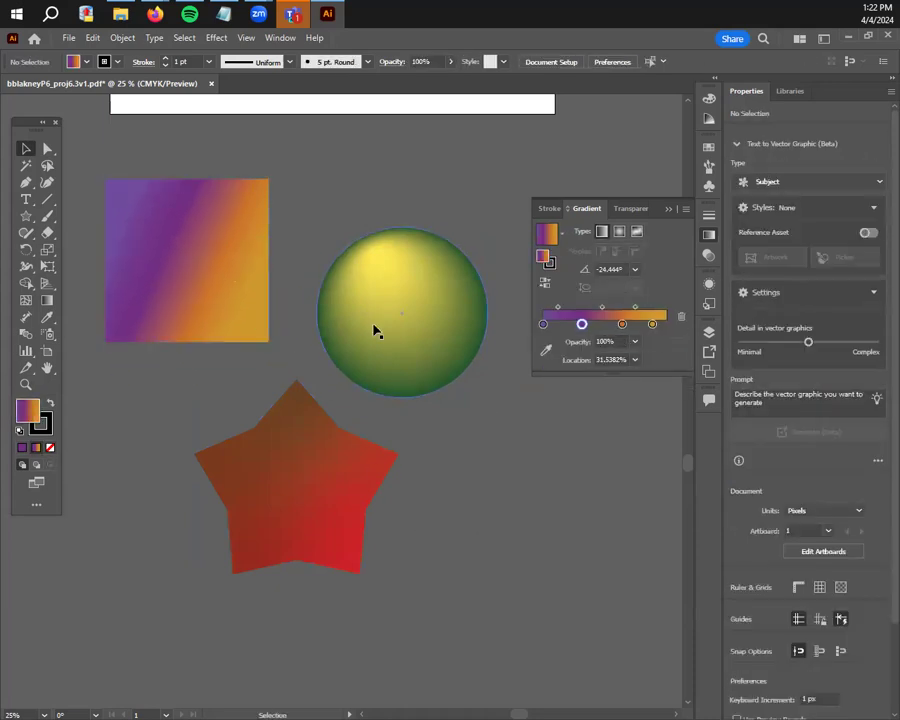
pyautogui.moveTo(374, 331)
pyautogui.mouseDown()
pyautogui.moveTo(398, 333)
pyautogui.moveTo(358, 324)
pyautogui.mouseUp()
pyautogui.moveTo(345, 490); pyautogui.dragTo(297, 507)
pyautogui.click(438, 532)
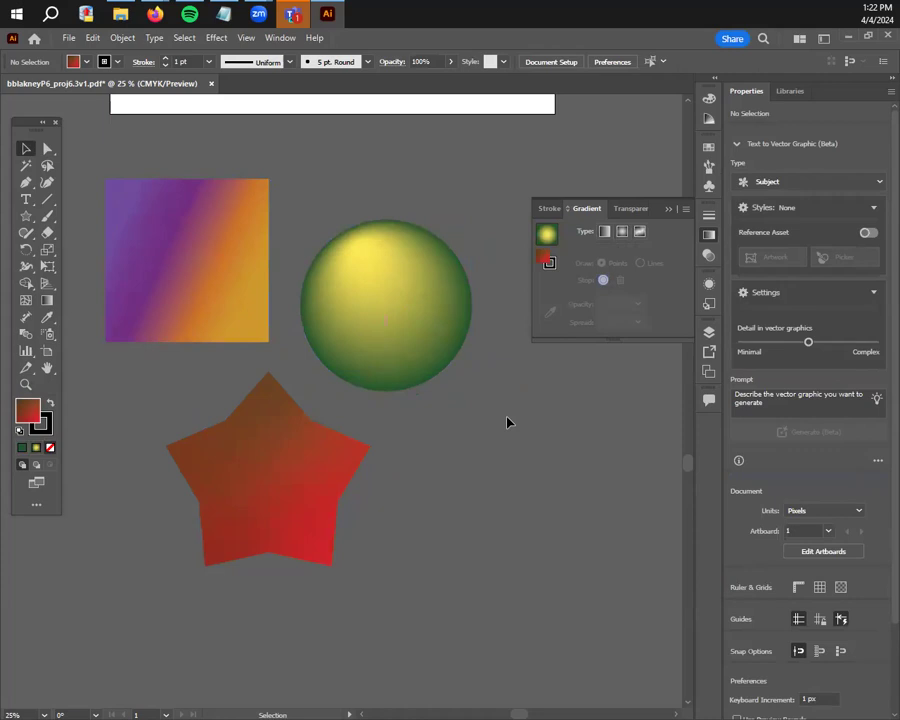
# Zoom out to see the whole artboard and fine-tune the sphere's position
pyautogui.hotkey('ctrl', '-')
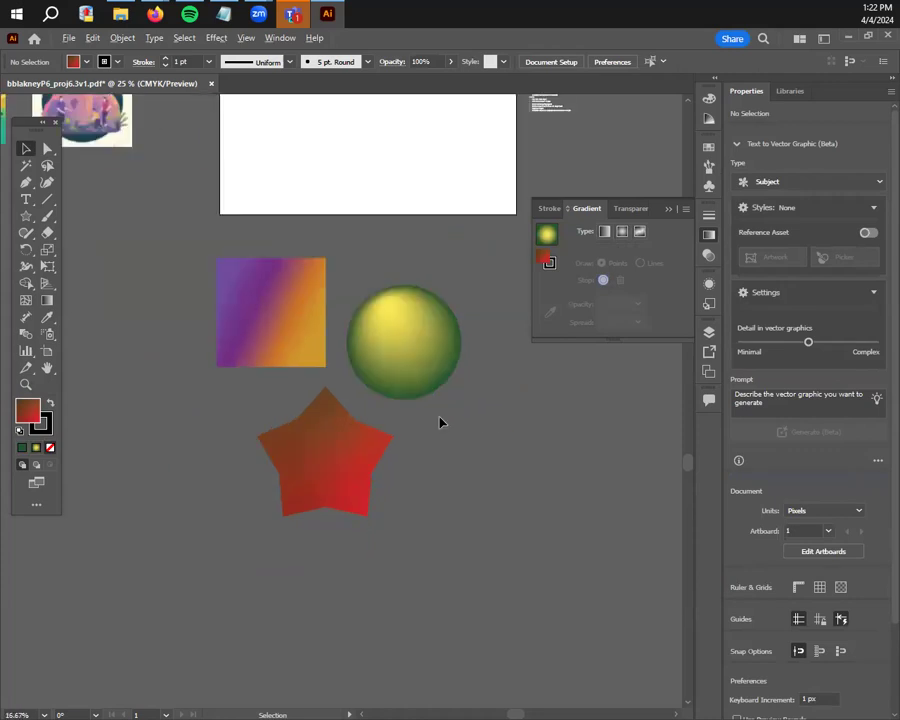
pyautogui.moveTo(444, 432); pyautogui.dragTo(514, 487)
pyautogui.scroll(1, 466, 504)
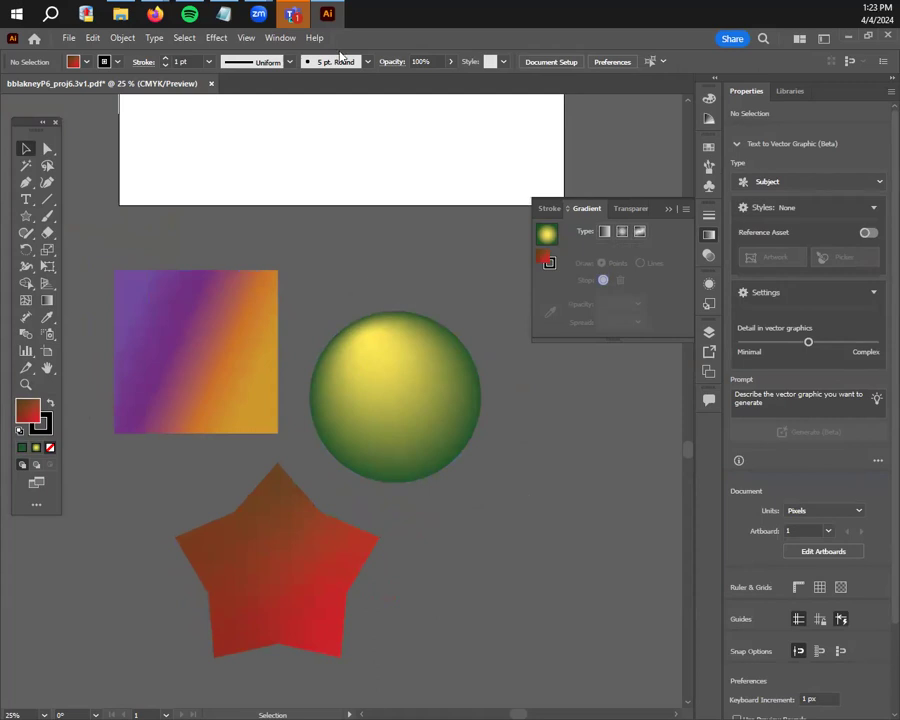
pyautogui.moveTo(394, 362); pyautogui.dragTo(410, 388)
pyautogui.moveTo(426, 474); pyautogui.dragTo(410, 476)
pyautogui.moveTo(414, 418); pyautogui.dragTo(425, 445)
pyautogui.click(532, 491)
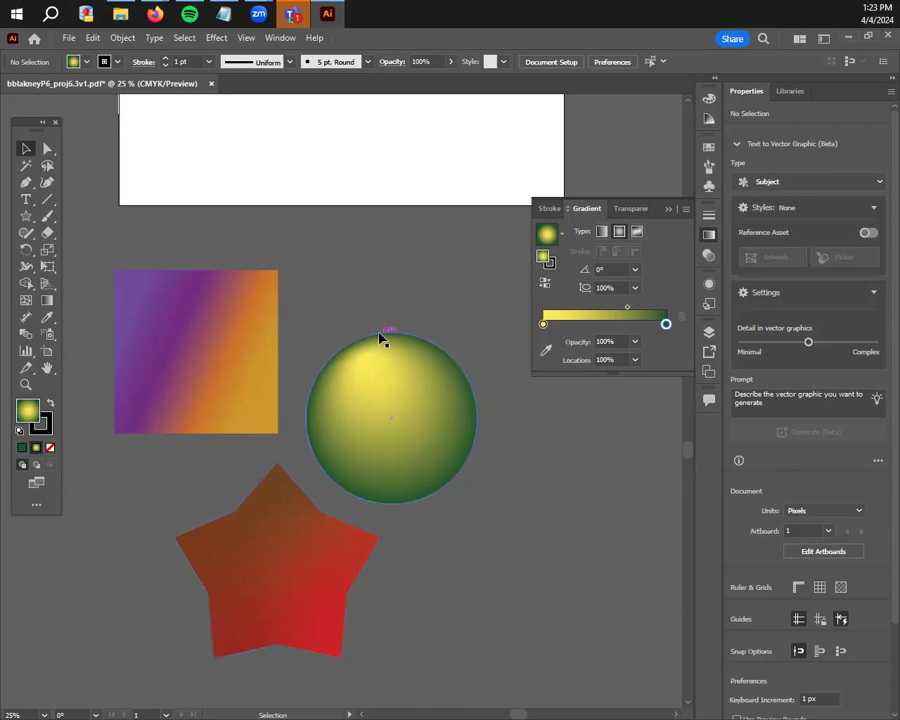
# Move the square down and the star slightly left, then centre the three shapes in view
pyautogui.moveTo(253, 391); pyautogui.dragTo(253, 411)
pyautogui.click(283, 397)
pyautogui.moveTo(362, 426); pyautogui.dragTo(362, 424)
pyautogui.moveTo(326, 566); pyautogui.dragTo(331, 564)
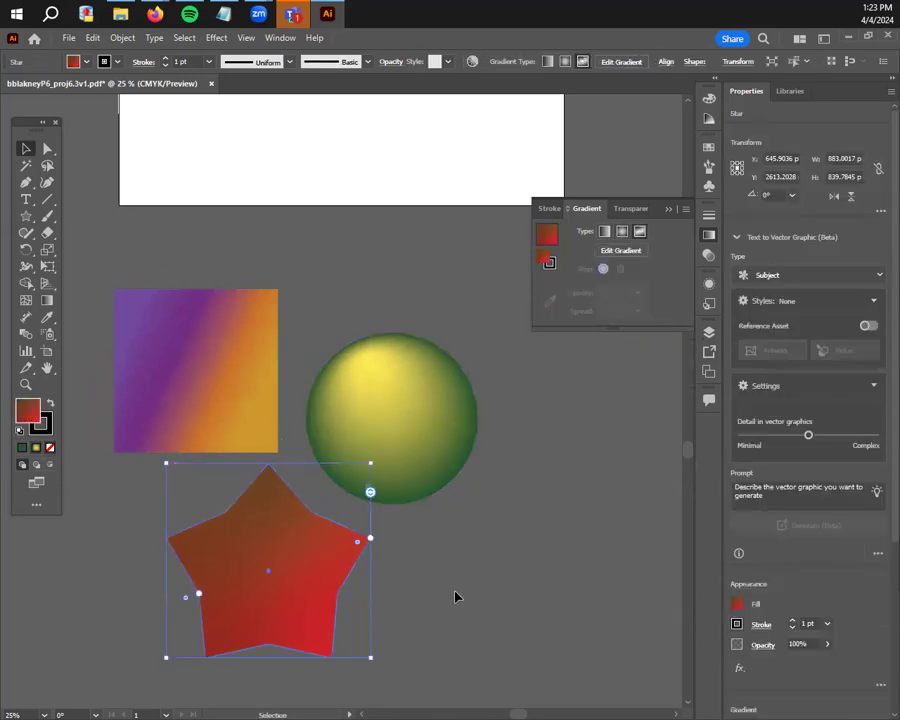
pyautogui.click(453, 540)
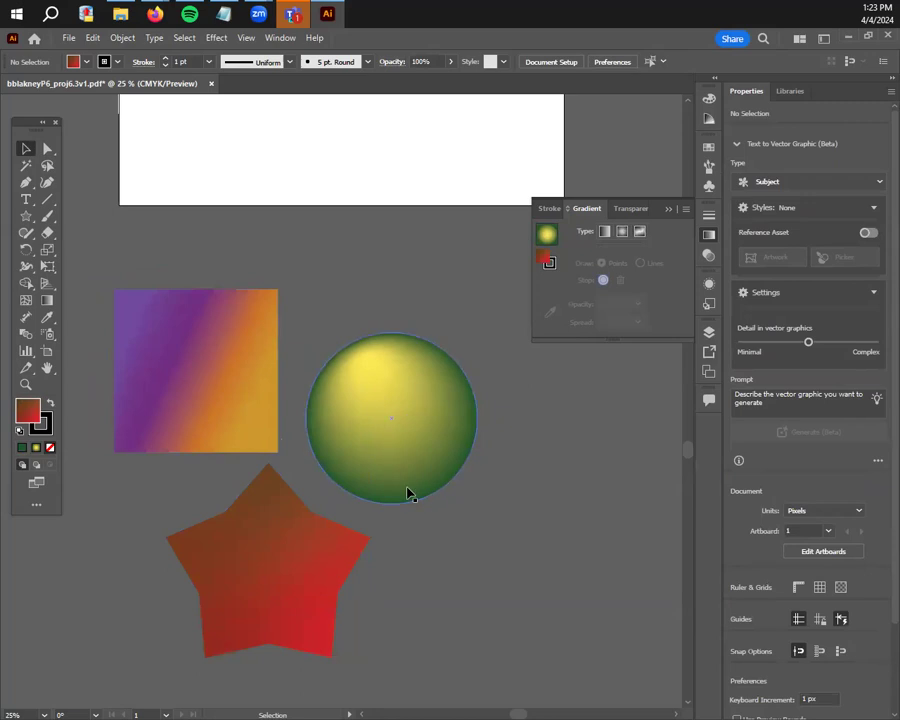
pyautogui.scroll(1, 410, 535)
pyautogui.moveTo(433, 536); pyautogui.dragTo(634, 424)
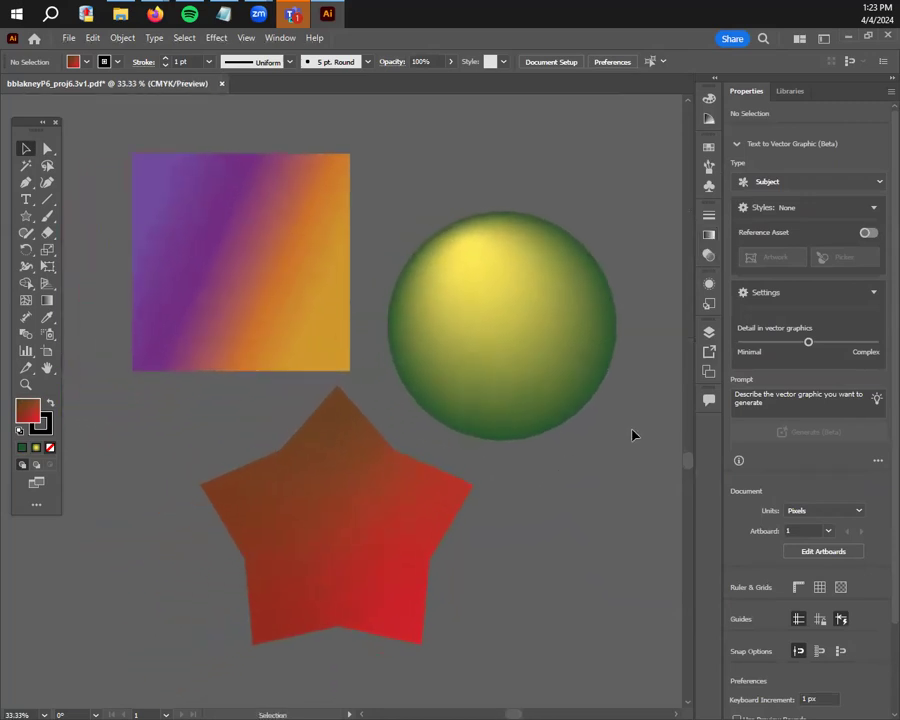